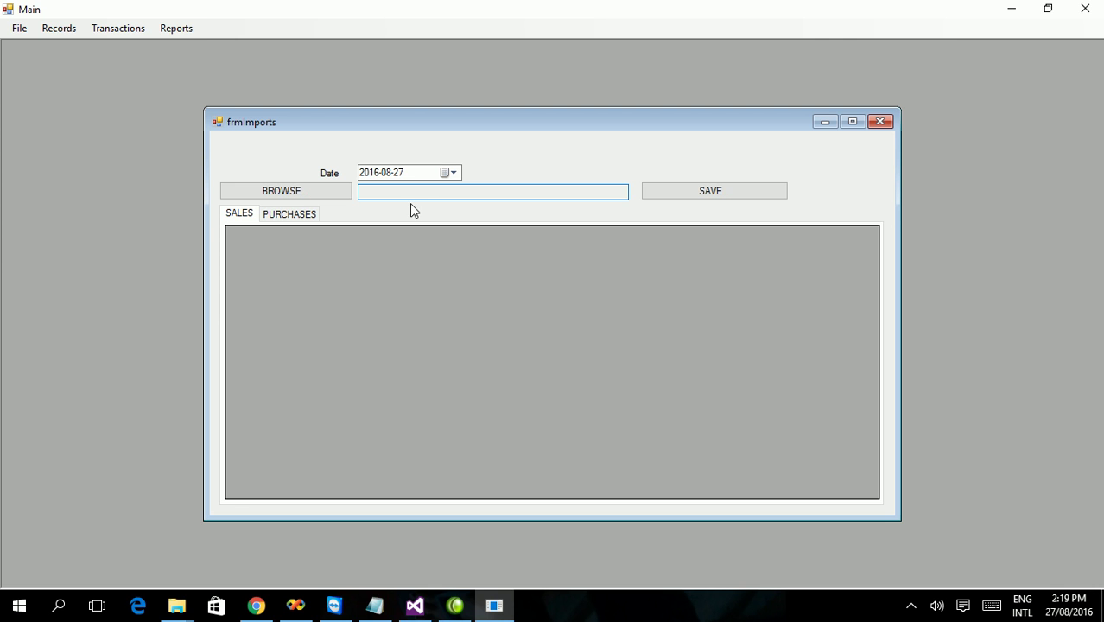
Step: Load the Excel file "MAY 2016 only.xls" into the sales and purchases import form
{"action": "left_click", "coordinate": [275, 217]}
{"action": "left_click", "coordinate": [240, 218]}
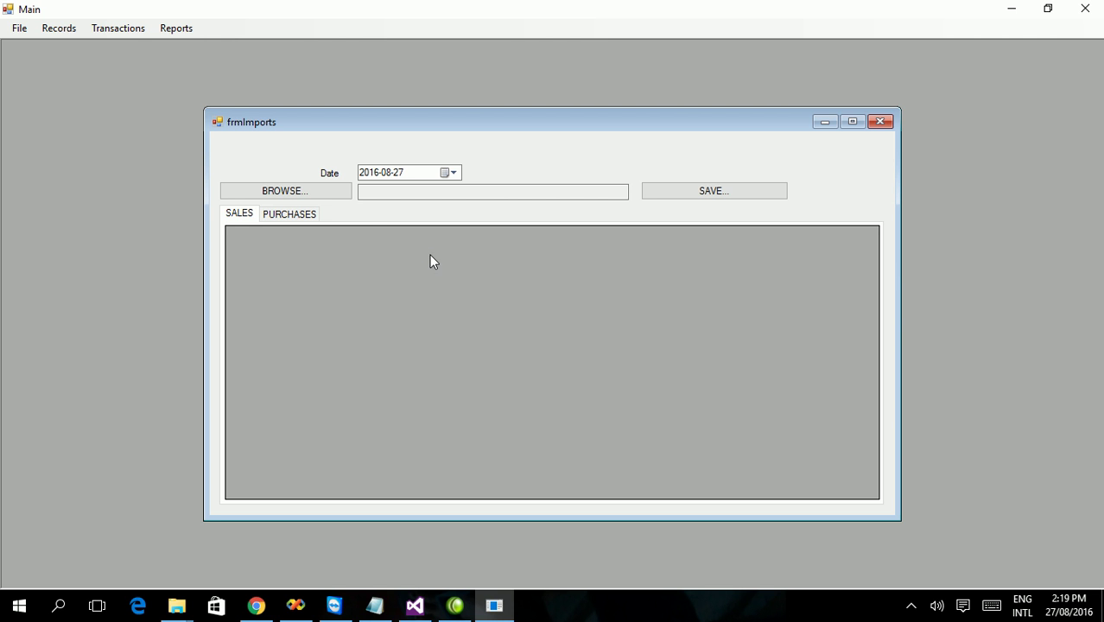
{"action": "left_click", "coordinate": [316, 197]}
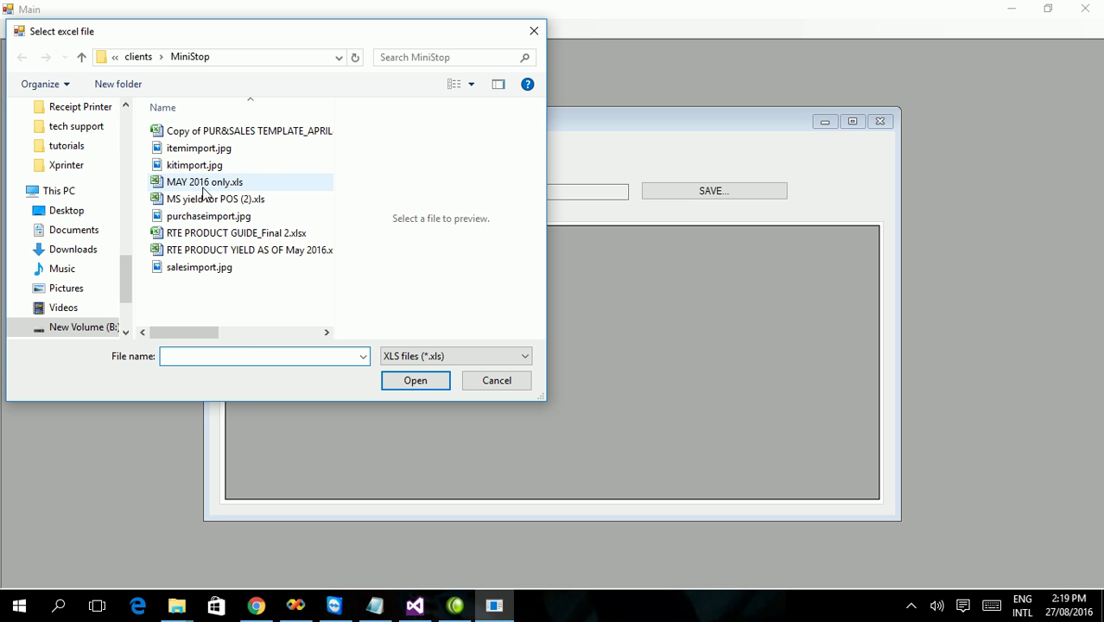
{"action": "left_click", "coordinate": [253, 183]}
{"action": "left_click", "coordinate": [413, 380]}
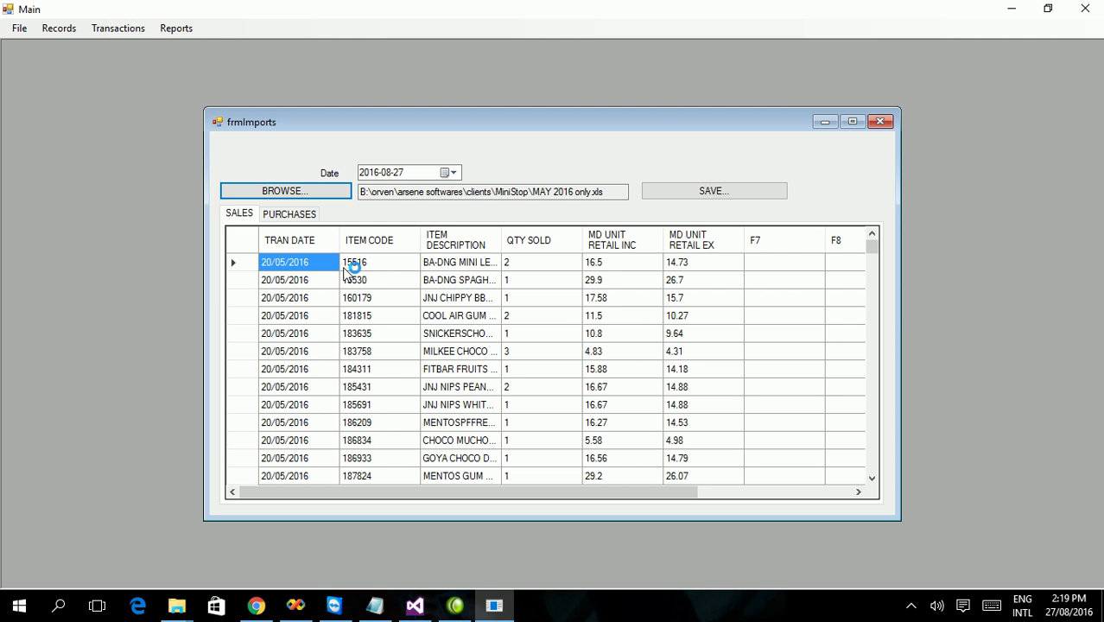
Step: Examine the loaded sales rows and the purchases data, and close the import form without saving
{"action": "scroll", "coordinate": [570, 333], "scroll_direction": "down", "scroll_amount": 1}
{"action": "scroll", "coordinate": [570, 333], "scroll_direction": "down", "scroll_amount": 8}
{"action": "scroll", "coordinate": [570, 332], "scroll_direction": "down", "scroll_amount": 15}
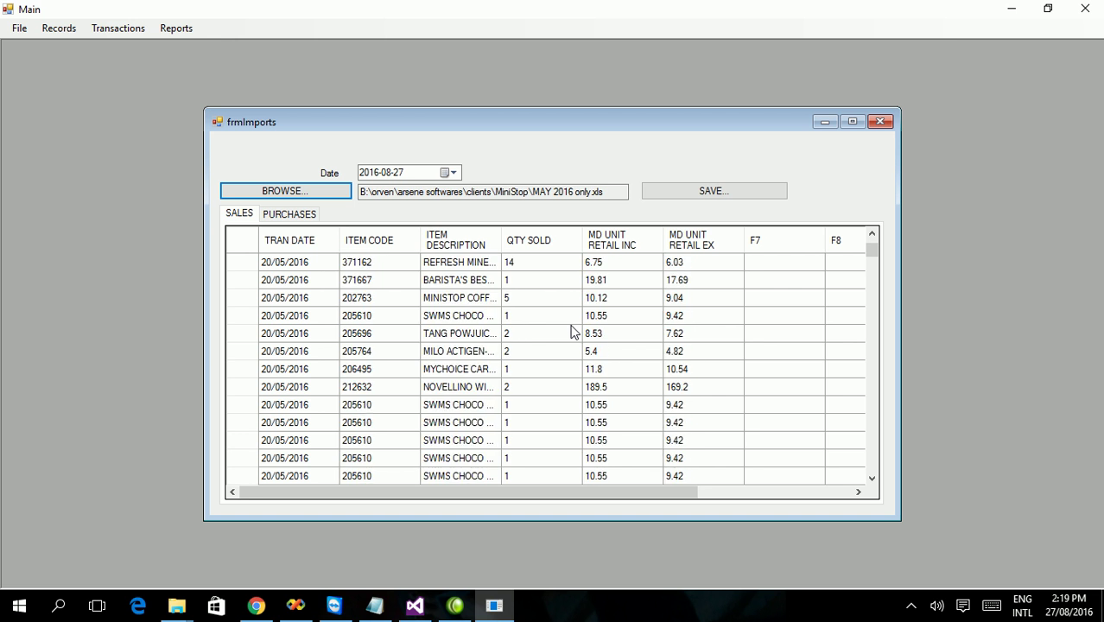
{"action": "scroll", "coordinate": [570, 332], "scroll_direction": "down", "scroll_amount": 2}
{"action": "scroll", "coordinate": [570, 333], "scroll_direction": "up", "scroll_amount": 16}
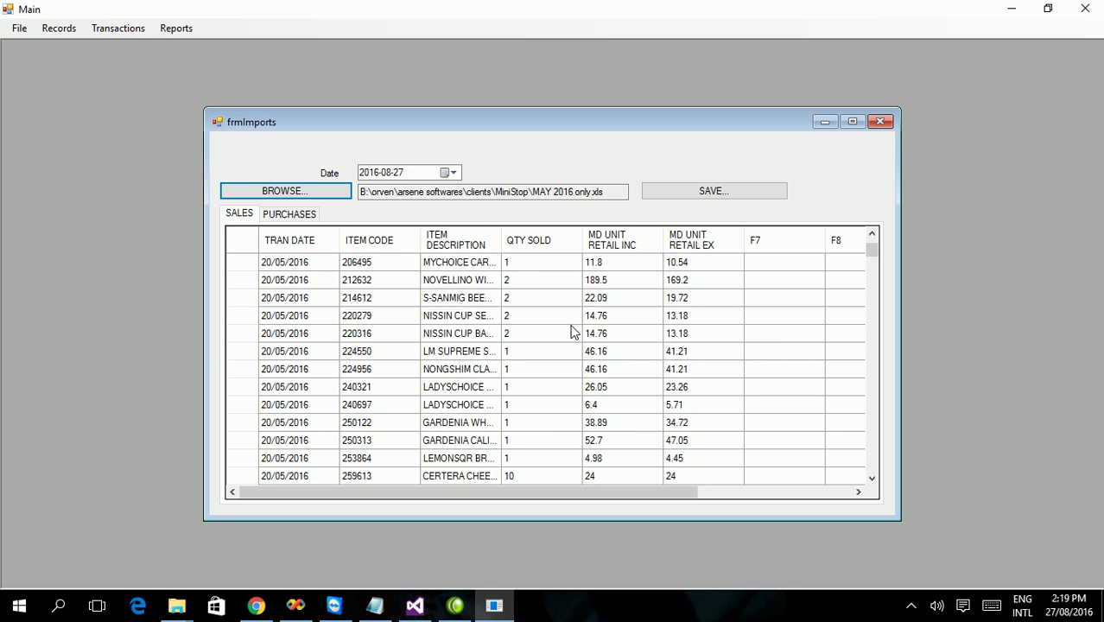
{"action": "scroll", "coordinate": [570, 332], "scroll_direction": "up", "scroll_amount": 8}
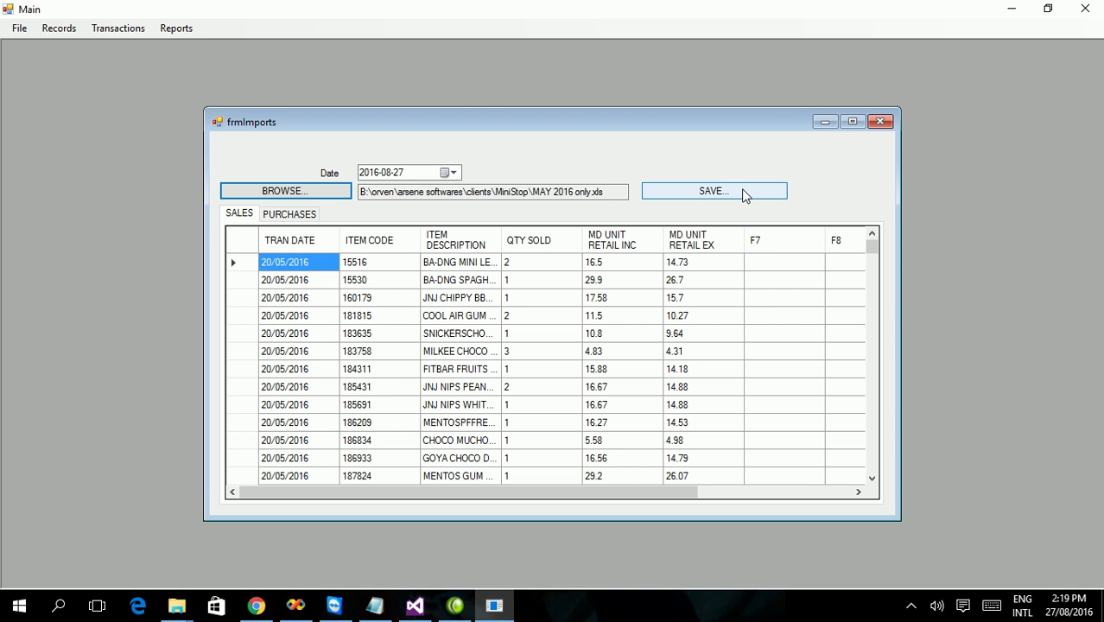
{"action": "left_click", "coordinate": [285, 214]}
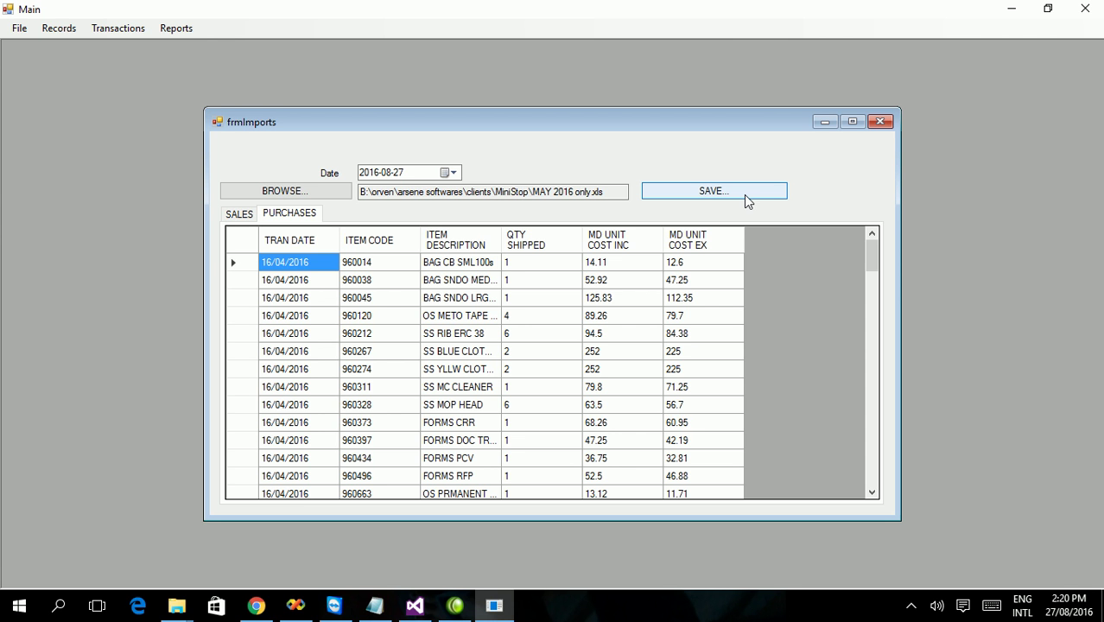
{"action": "left_click", "coordinate": [240, 216]}
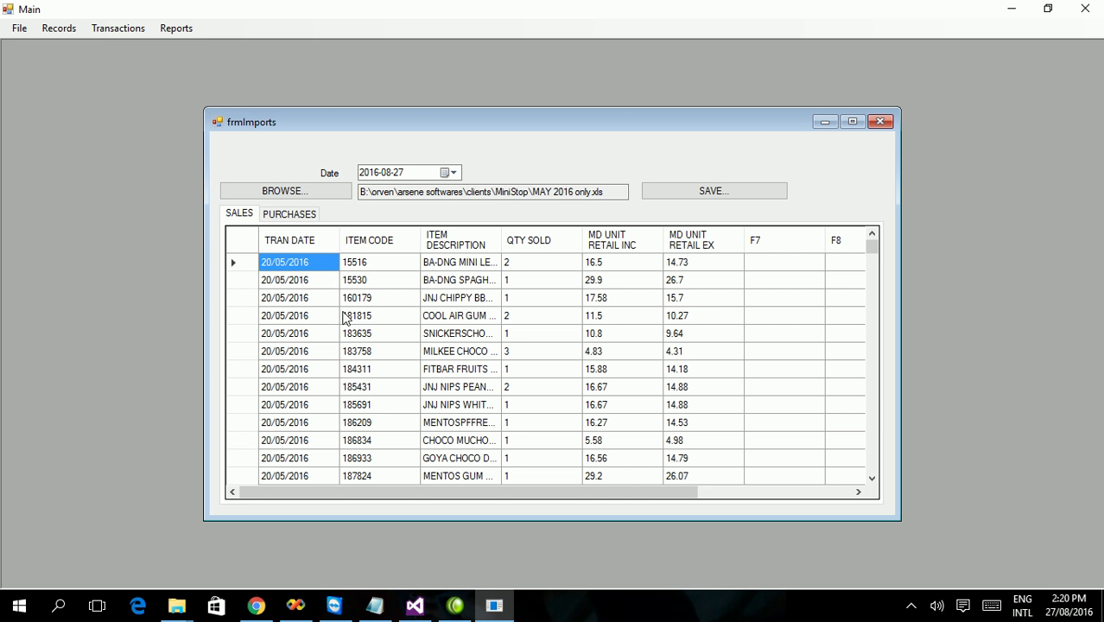
{"action": "left_click", "coordinate": [880, 121]}
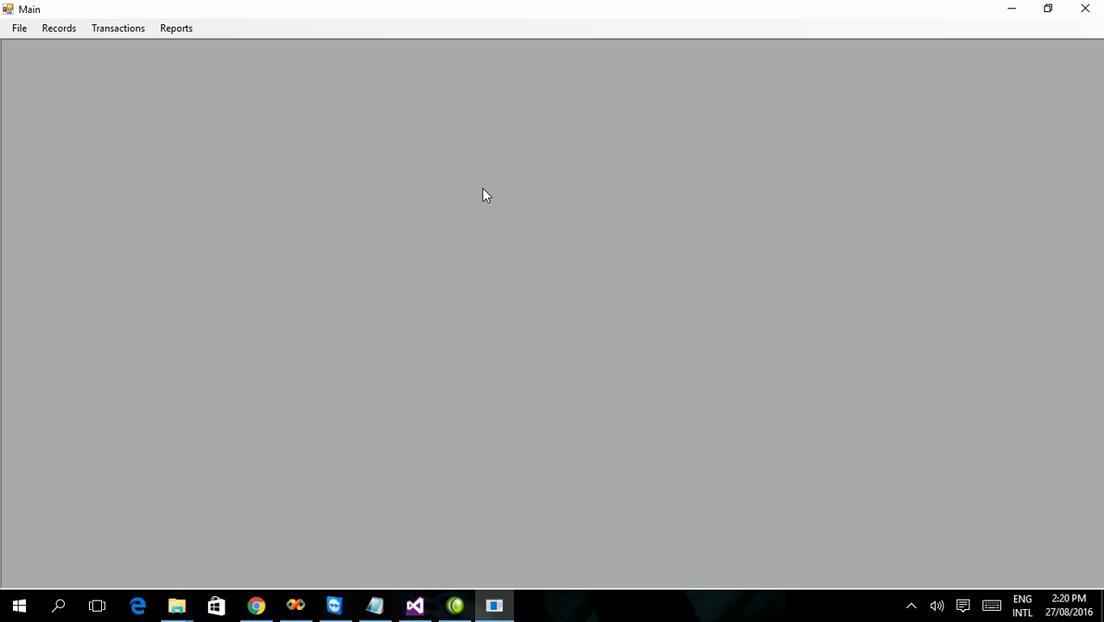
Step: Load "MS yield for POS (2).xls" into the Import Items form and widen the Description column to show the full item names
{"action": "left_click", "coordinate": [108, 30]}
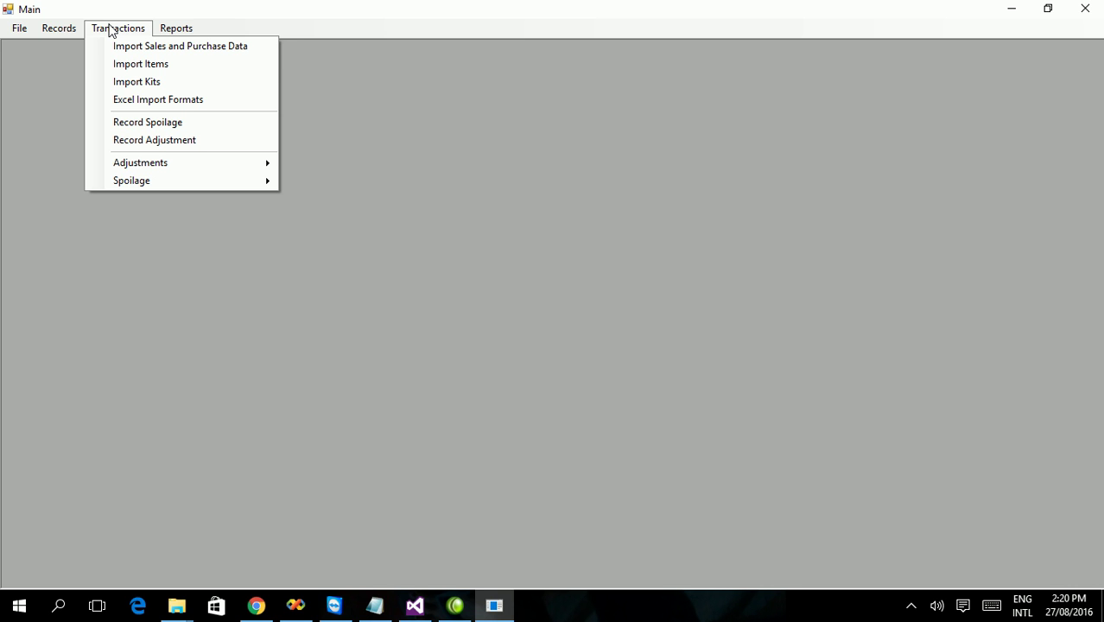
{"action": "left_click", "coordinate": [104, 65]}
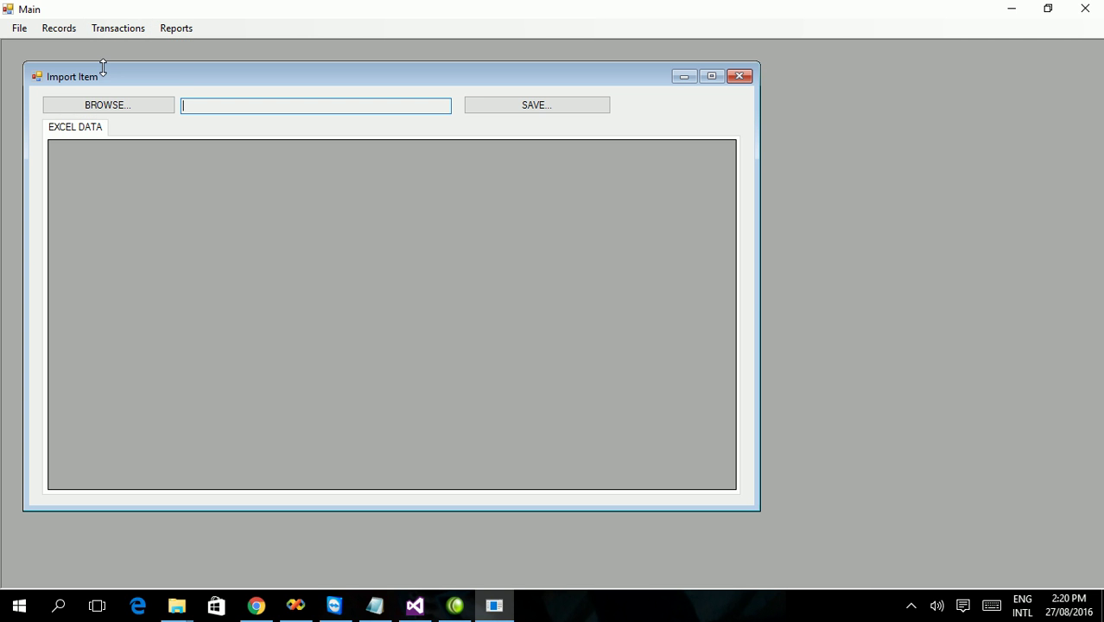
{"action": "left_click", "coordinate": [157, 107]}
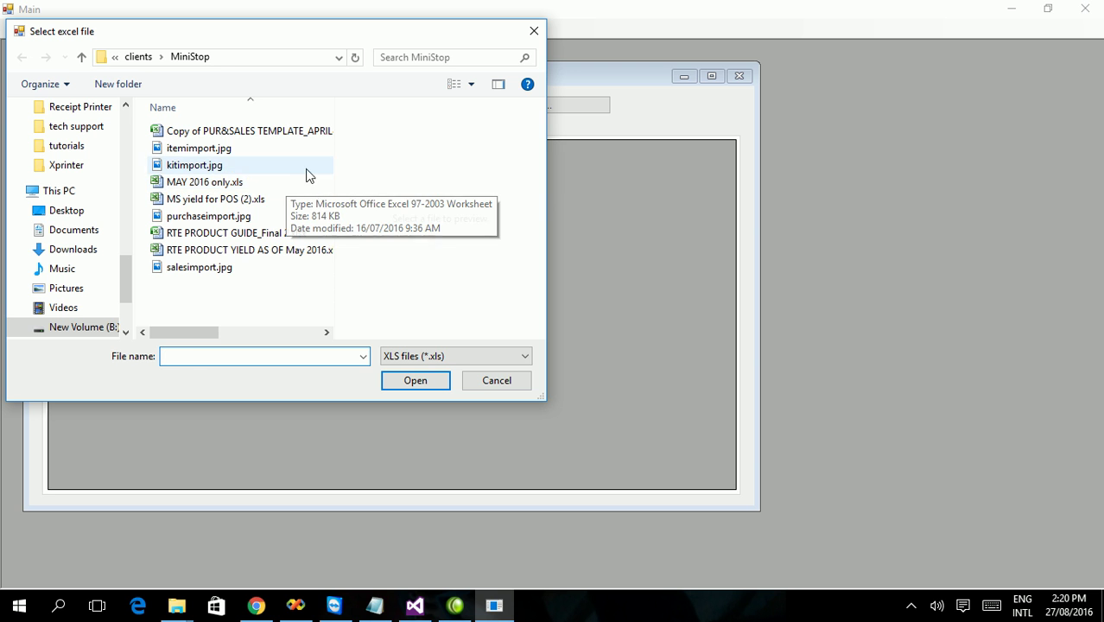
{"action": "left_click", "coordinate": [253, 201]}
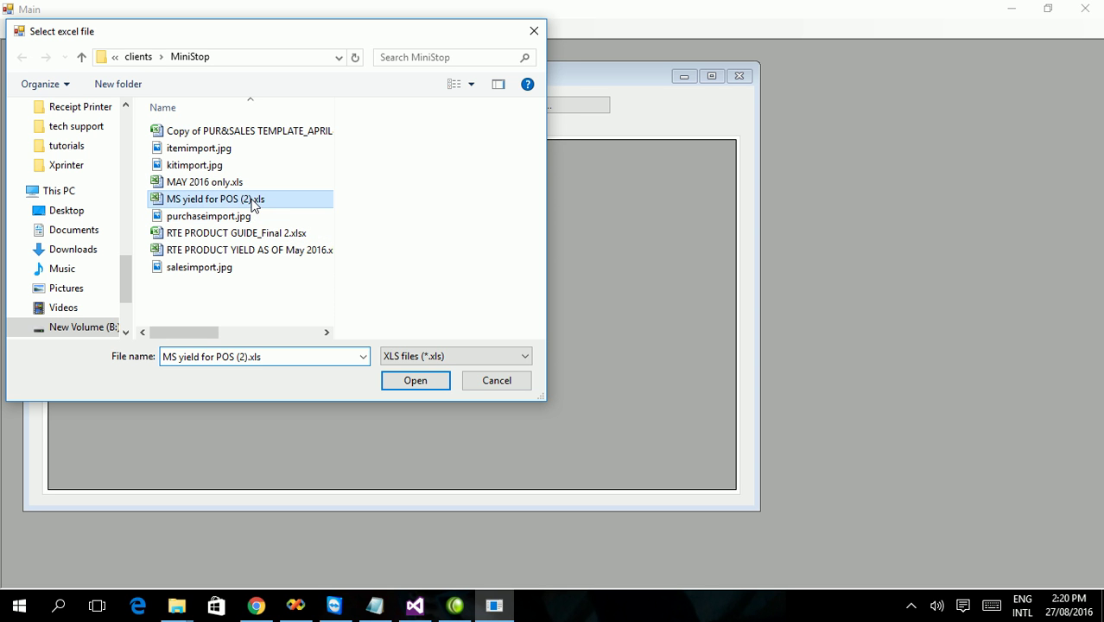
{"action": "left_click", "coordinate": [408, 387]}
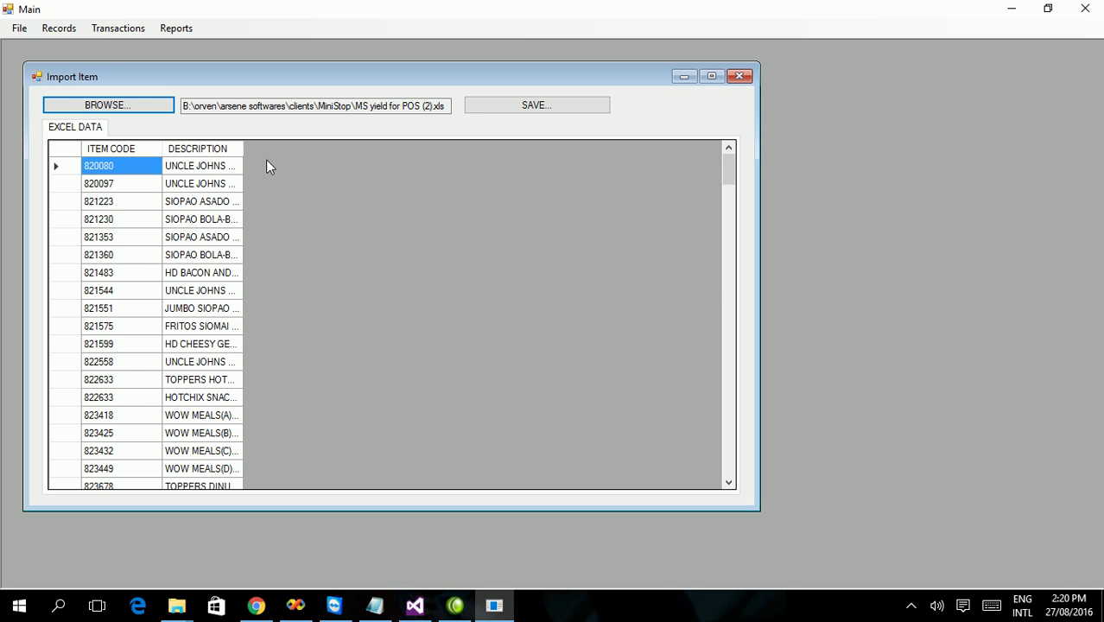
{"action": "left_click_drag", "start_coordinate": [242, 147], "coordinate": [458, 161]}
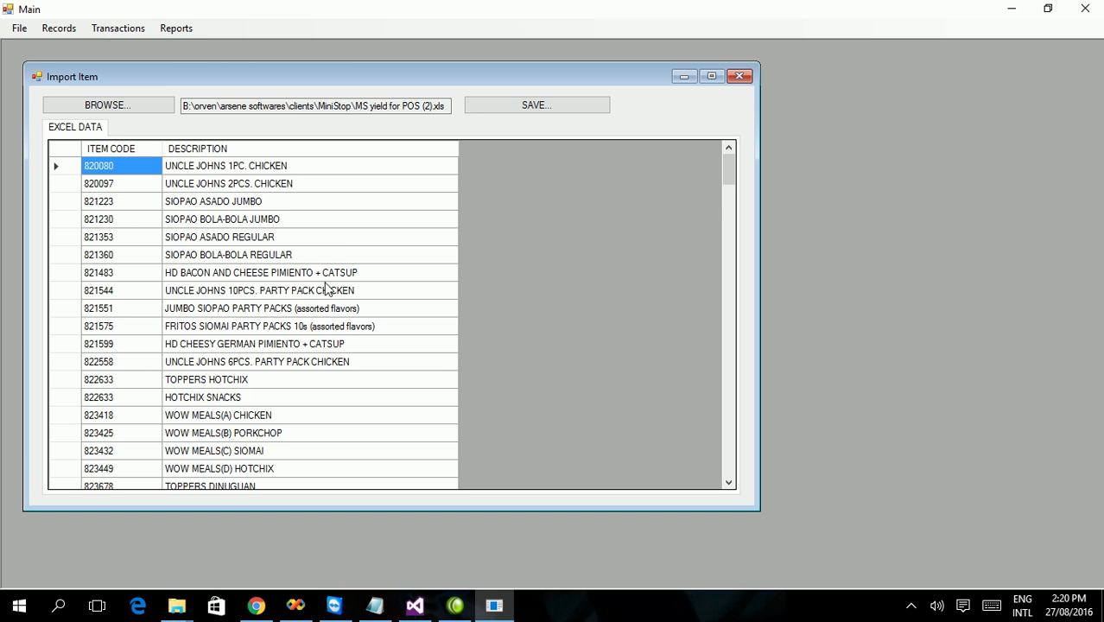
Step: Look through the loaded item codes and descriptions in the Import Item grid
{"action": "left_click", "coordinate": [317, 170]}
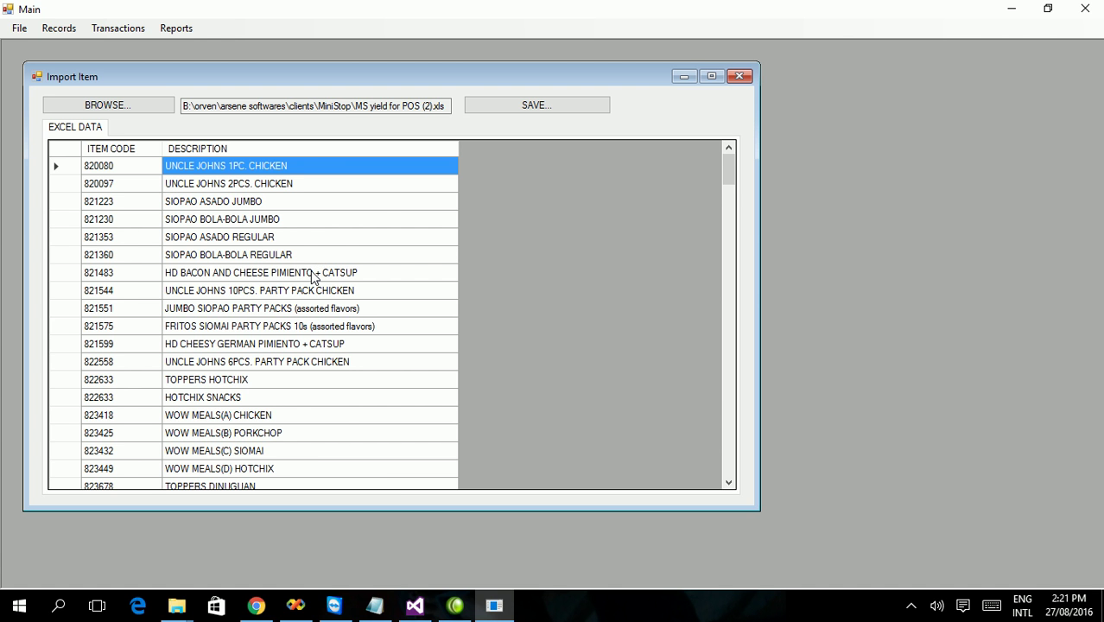
{"action": "scroll", "coordinate": [313, 275], "scroll_direction": "down", "scroll_amount": 2}
{"action": "scroll", "coordinate": [313, 274], "scroll_direction": "up", "scroll_amount": 2}
{"action": "scroll", "coordinate": [386, 350], "scroll_direction": "down", "scroll_amount": 3}
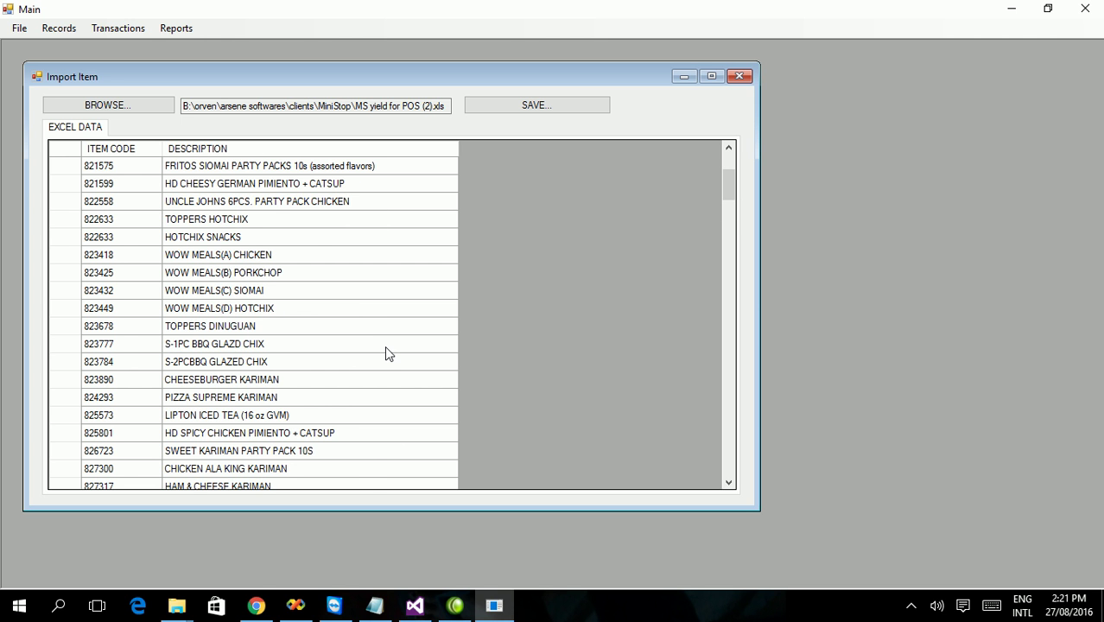
{"action": "scroll", "coordinate": [386, 349], "scroll_direction": "down", "scroll_amount": 3}
{"action": "scroll", "coordinate": [386, 352], "scroll_direction": "down", "scroll_amount": 2}
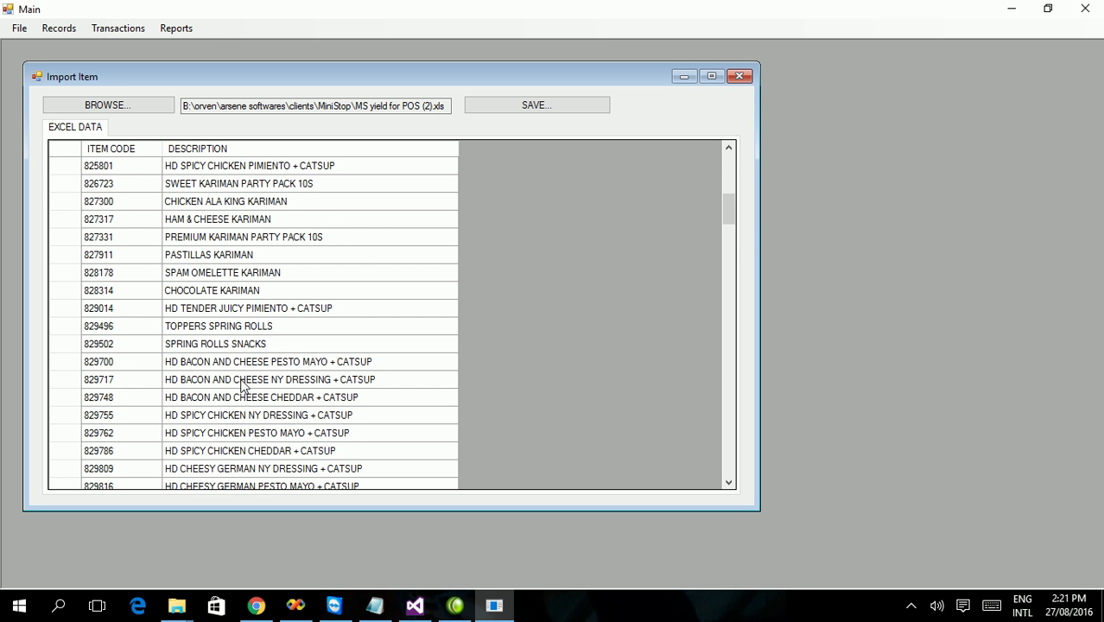
{"action": "scroll", "coordinate": [246, 386], "scroll_direction": "down", "scroll_amount": 1}
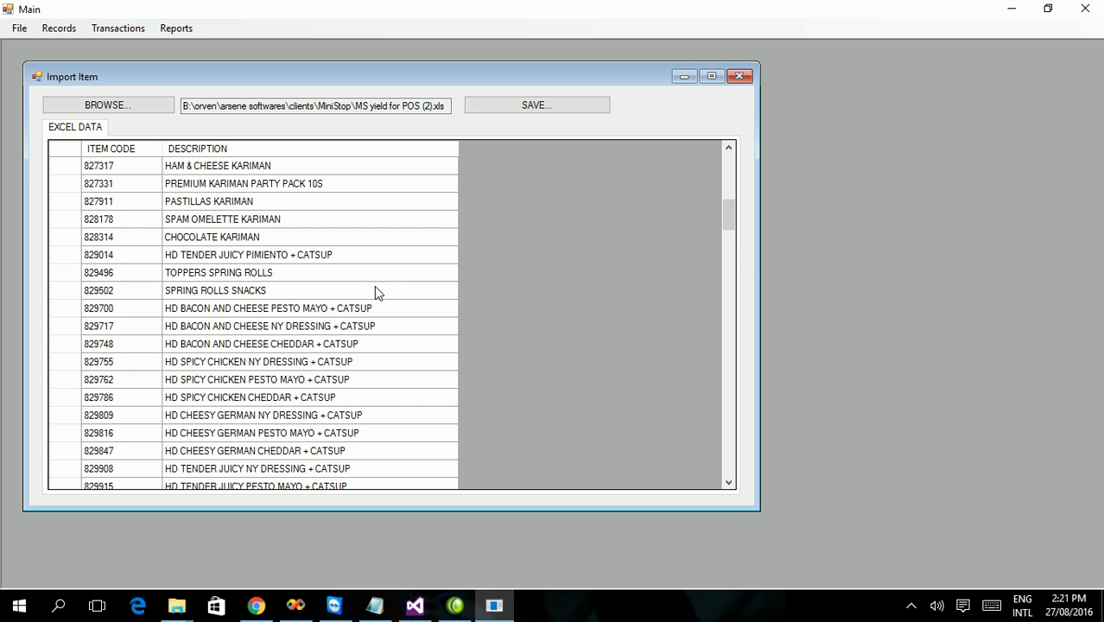
{"action": "scroll", "coordinate": [375, 288], "scroll_direction": "down", "scroll_amount": 3}
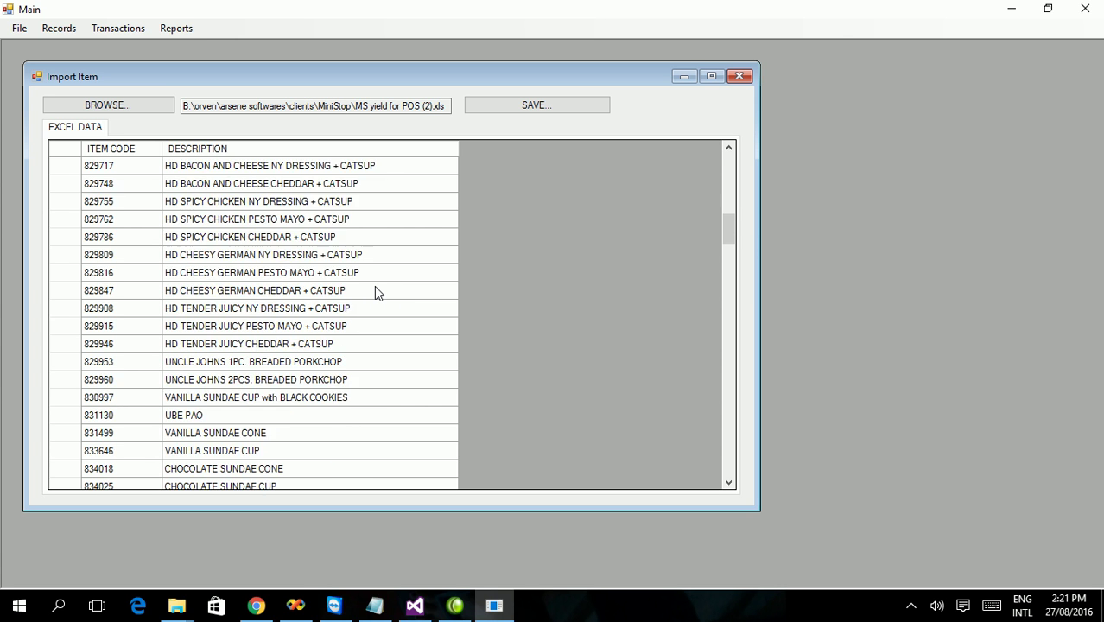
{"action": "scroll", "coordinate": [375, 289], "scroll_direction": "down", "scroll_amount": 3}
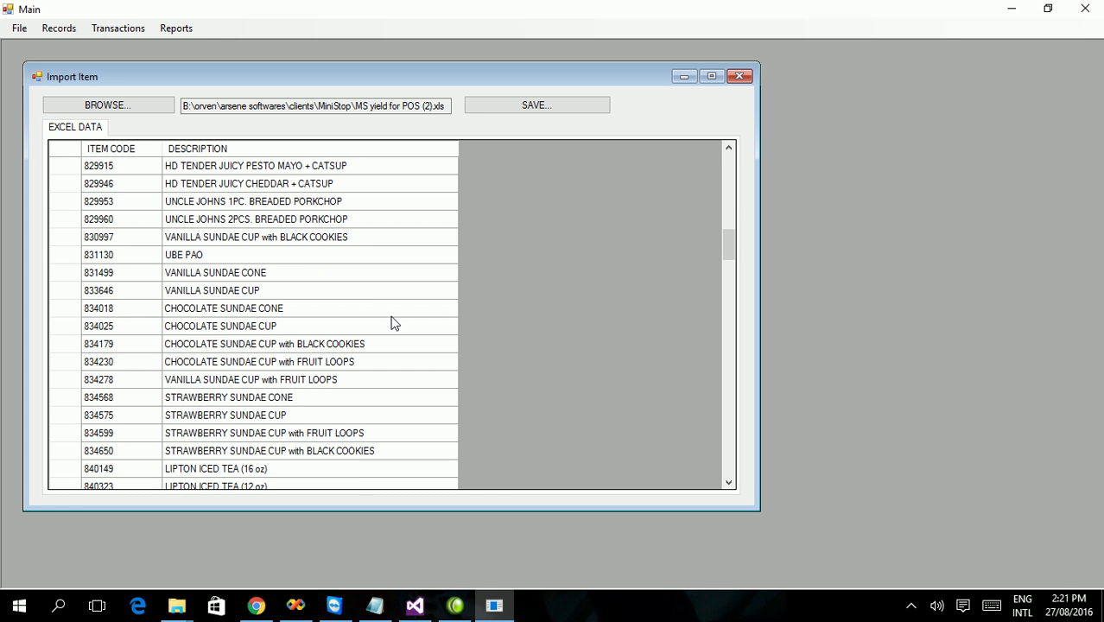
{"action": "scroll", "coordinate": [391, 323], "scroll_direction": "up", "scroll_amount": 4}
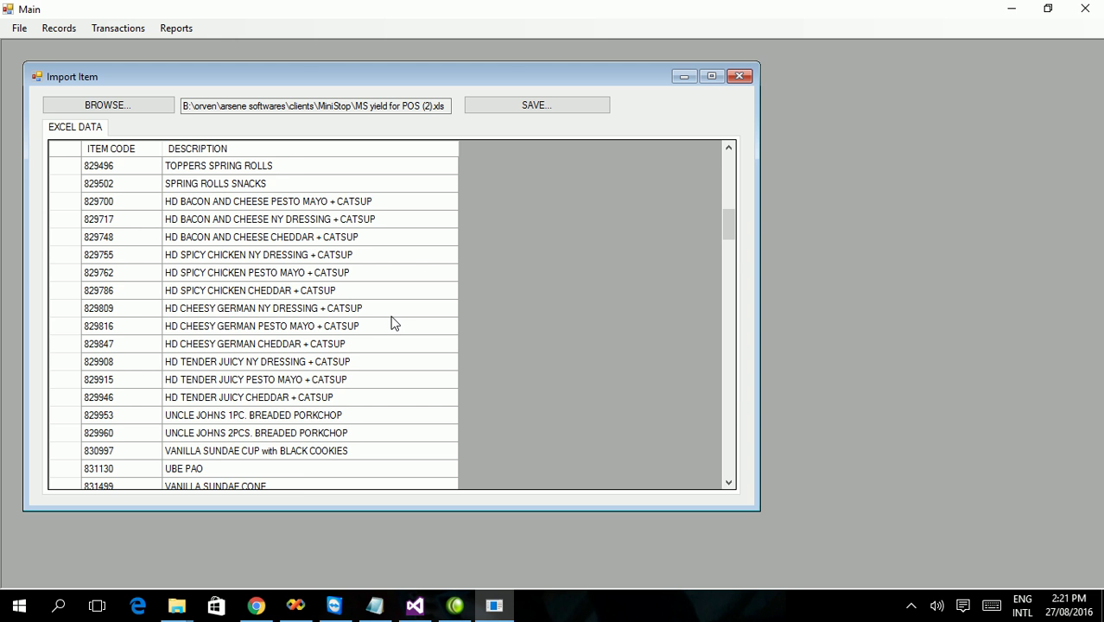
{"action": "scroll", "coordinate": [318, 274], "scroll_direction": "up", "scroll_amount": 1}
{"action": "scroll", "coordinate": [318, 274], "scroll_direction": "up", "scroll_amount": 8}
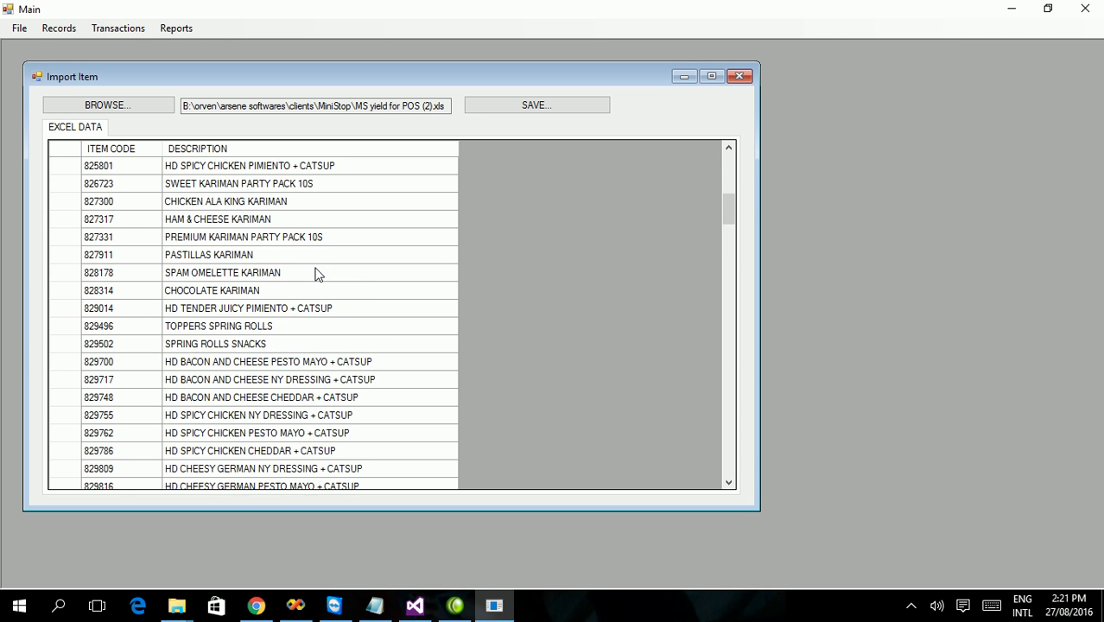
{"action": "scroll", "coordinate": [318, 274], "scroll_direction": "up", "scroll_amount": 1}
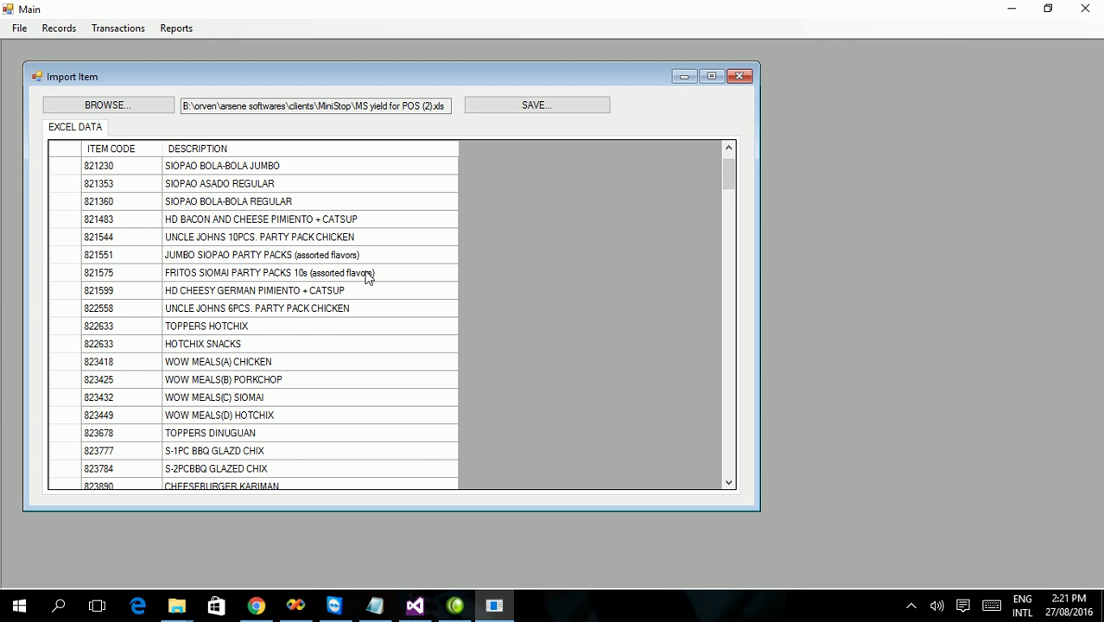
{"action": "scroll", "coordinate": [321, 386], "scroll_direction": "down", "scroll_amount": 2}
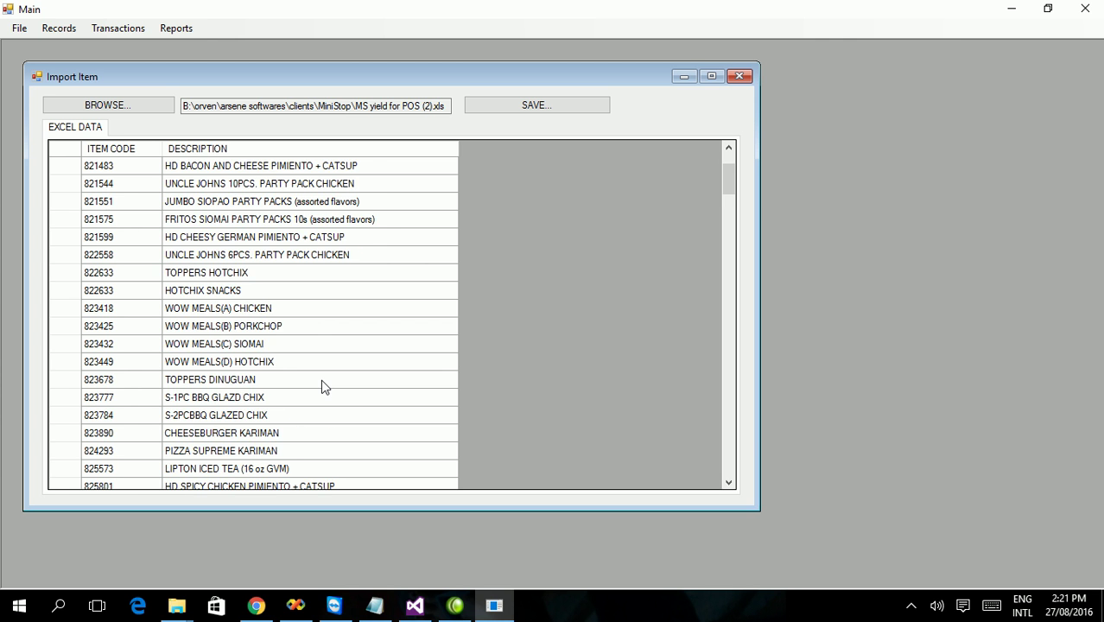
{"action": "scroll", "coordinate": [322, 385], "scroll_direction": "up", "scroll_amount": 2}
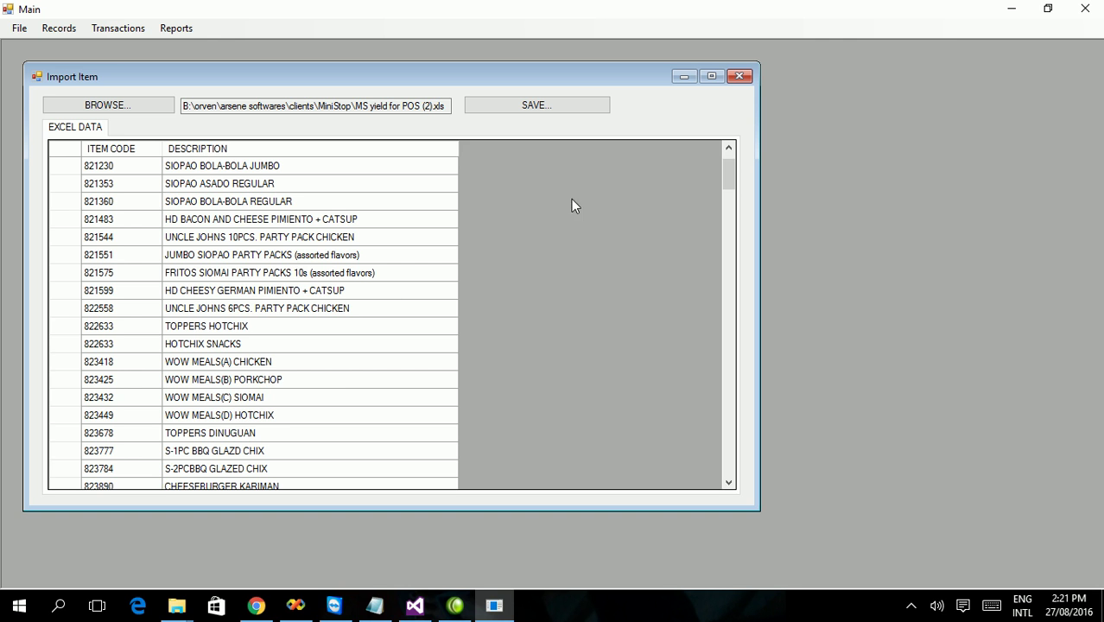
Step: Open the Import Sales and Purchase Data form and load "MAY 2016 only.xls" into it
{"action": "left_click", "coordinate": [108, 31]}
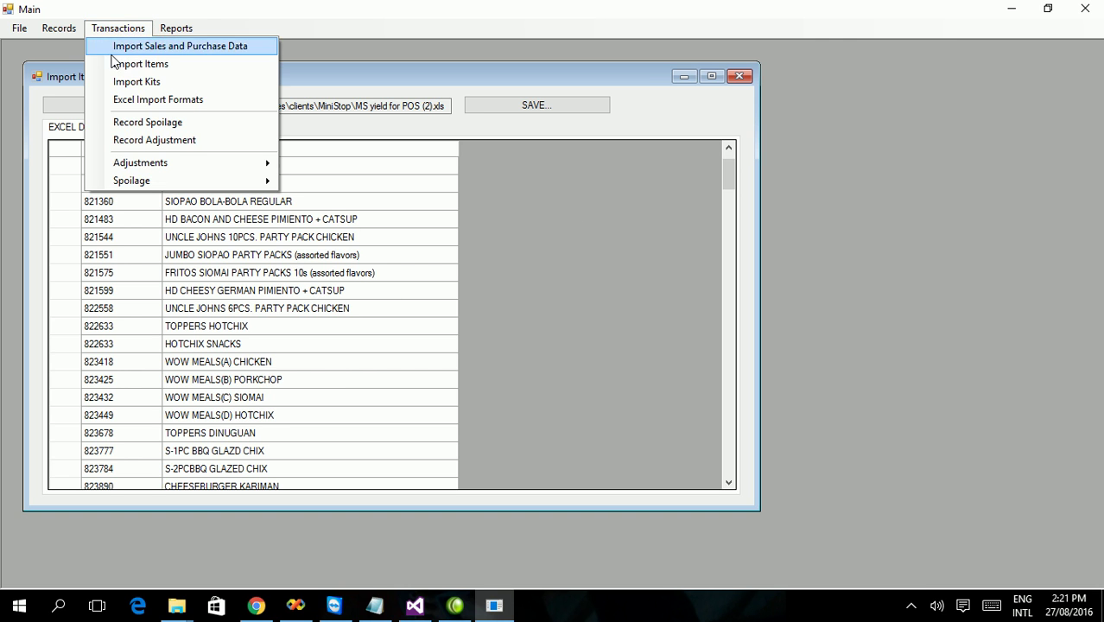
{"action": "left_click", "coordinate": [116, 47]}
{"action": "left_click", "coordinate": [335, 196]}
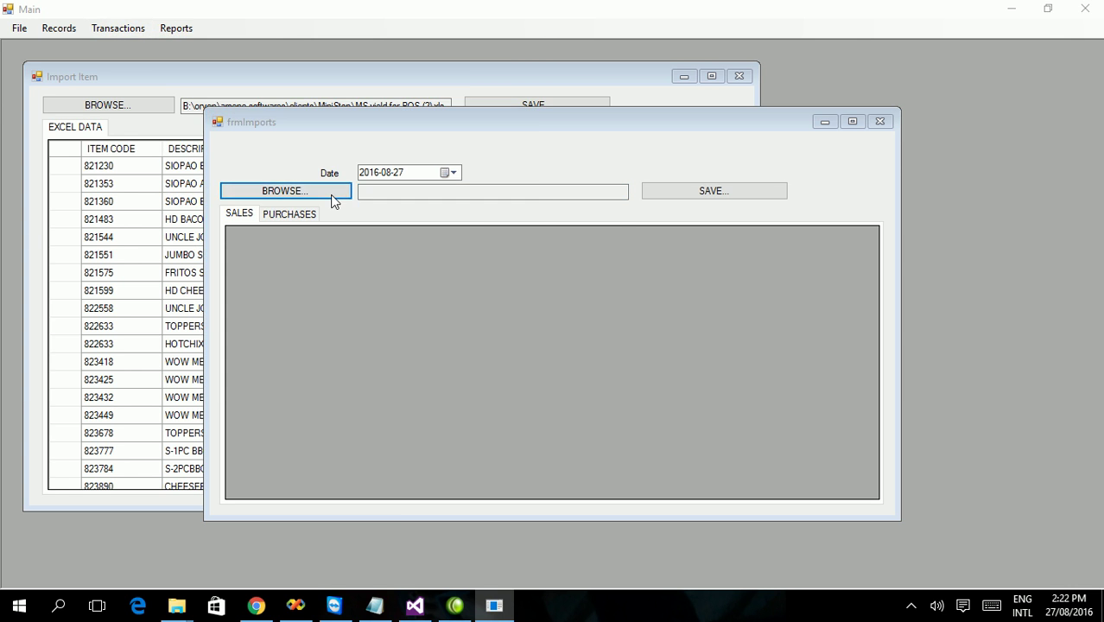
{"action": "left_click", "coordinate": [257, 131]}
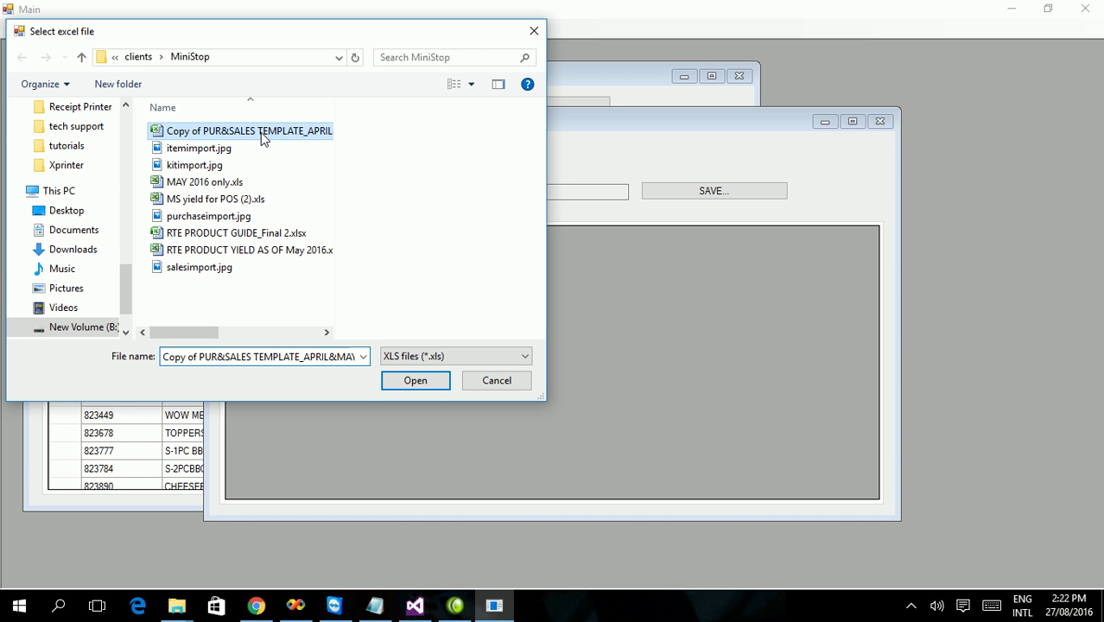
{"action": "left_click", "coordinate": [233, 181]}
{"action": "left_click", "coordinate": [433, 381]}
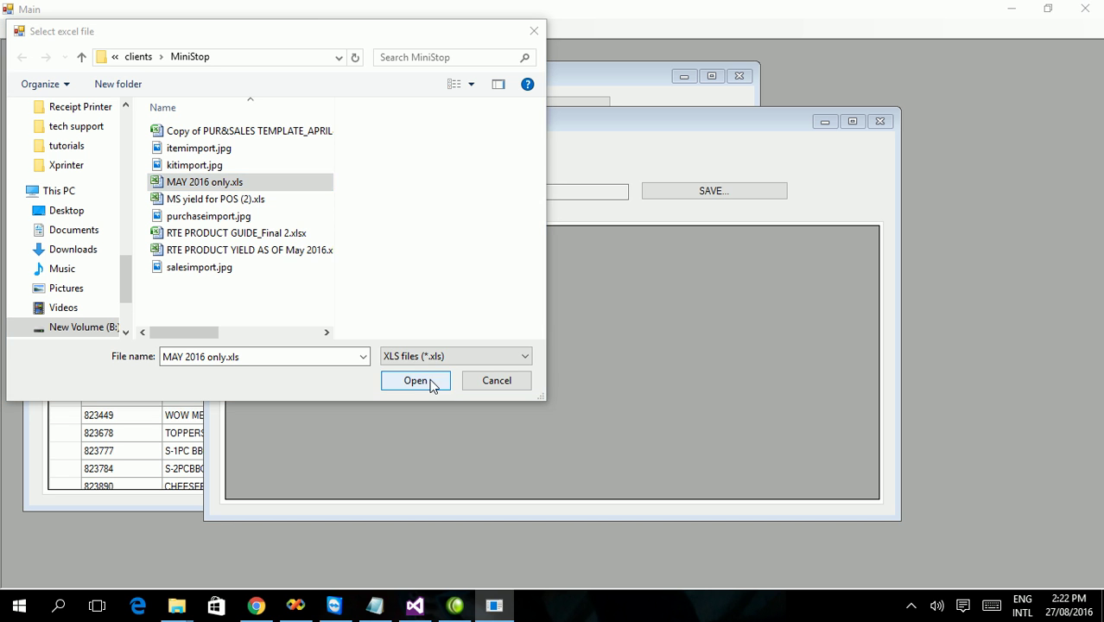
{"action": "left_click", "coordinate": [434, 381]}
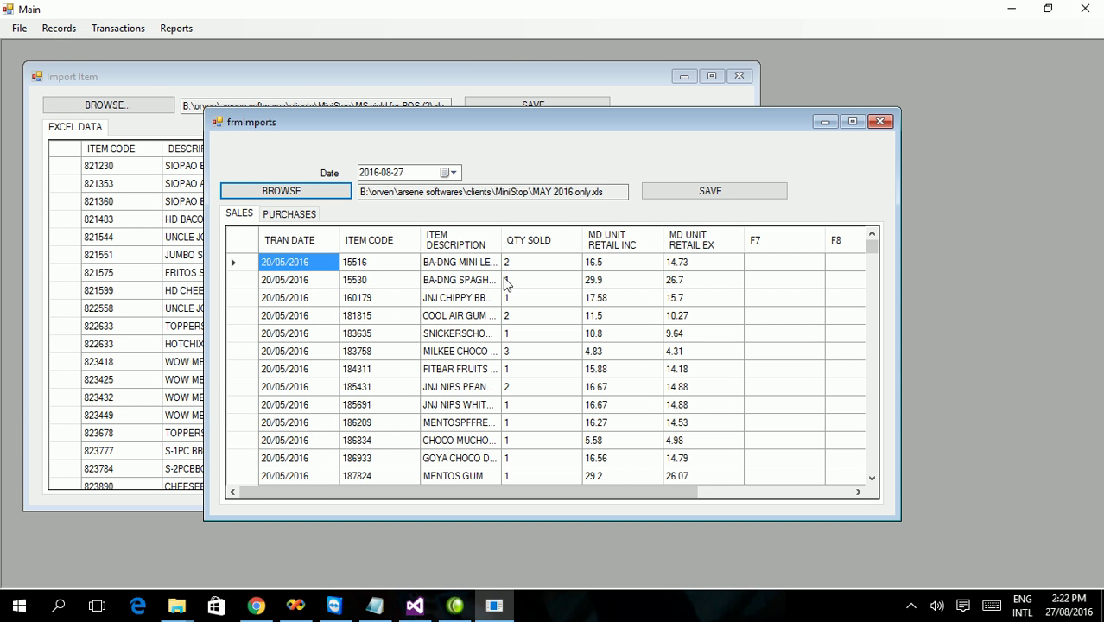
Step: Widen the Item Description column of the sales grid and look through the sold items
{"action": "left_click_drag", "start_coordinate": [645, 261], "coordinate": [665, 262]}
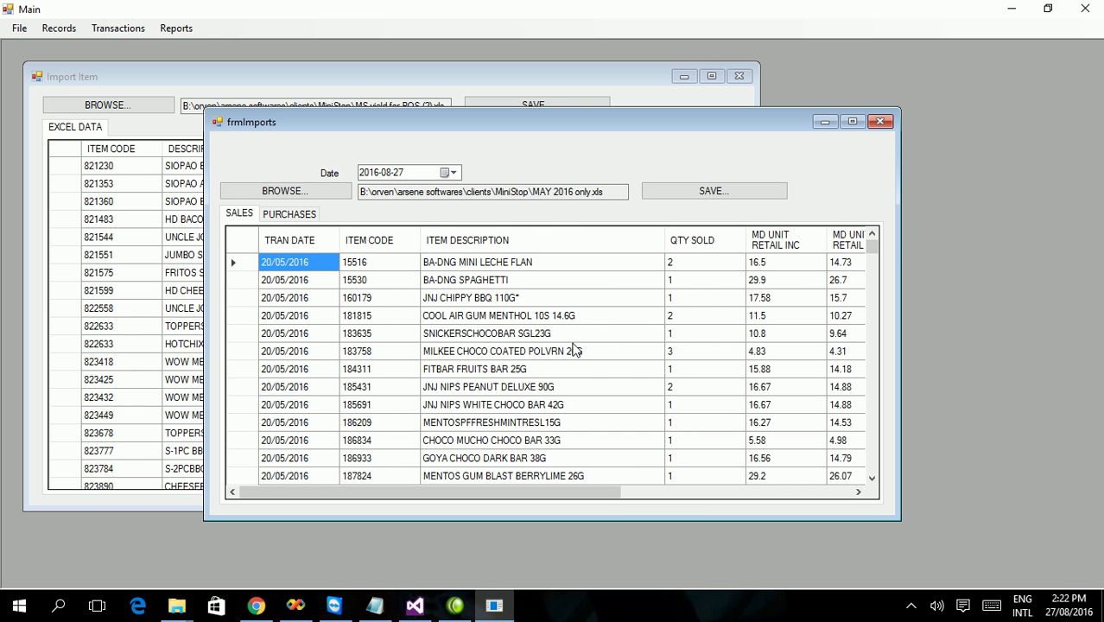
{"action": "scroll", "coordinate": [578, 353], "scroll_direction": "down", "scroll_amount": 7}
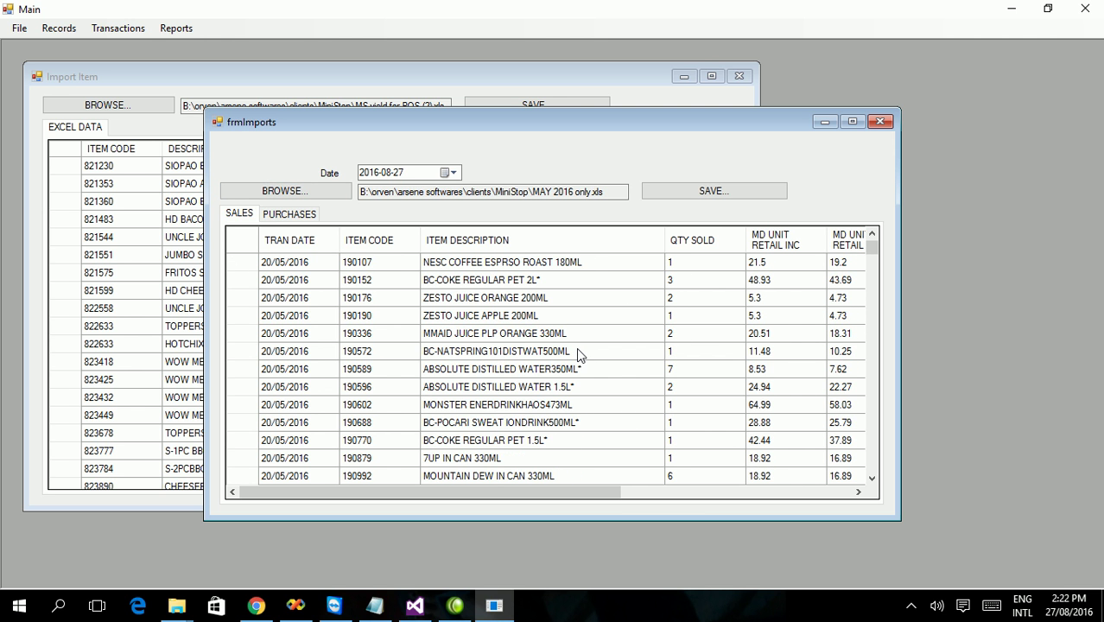
{"action": "scroll", "coordinate": [584, 378], "scroll_direction": "down", "scroll_amount": 3}
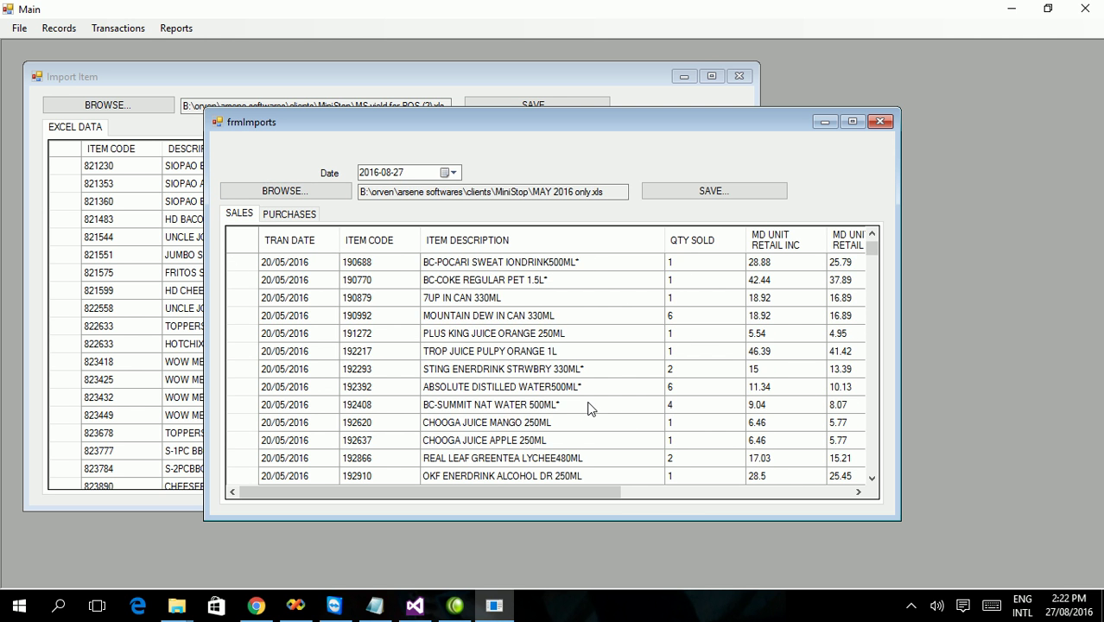
{"action": "scroll", "coordinate": [593, 373], "scroll_direction": "down", "scroll_amount": 4}
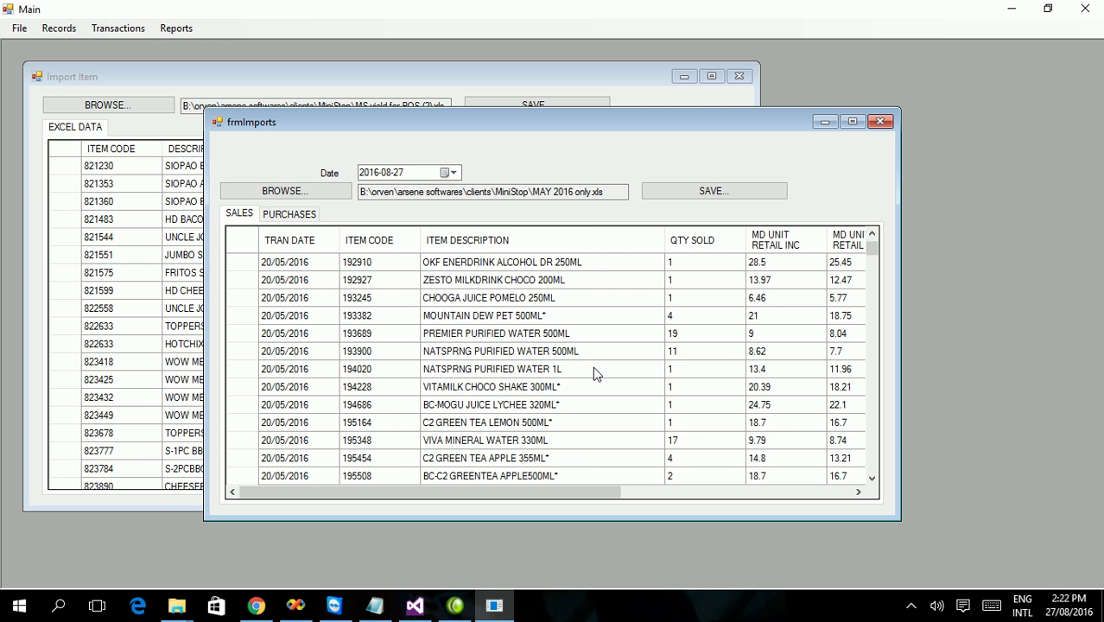
Step: Look through the loaded sales rows, and close both the sales import form and the Import Item form
{"action": "scroll", "coordinate": [594, 373], "scroll_direction": "down", "scroll_amount": 3}
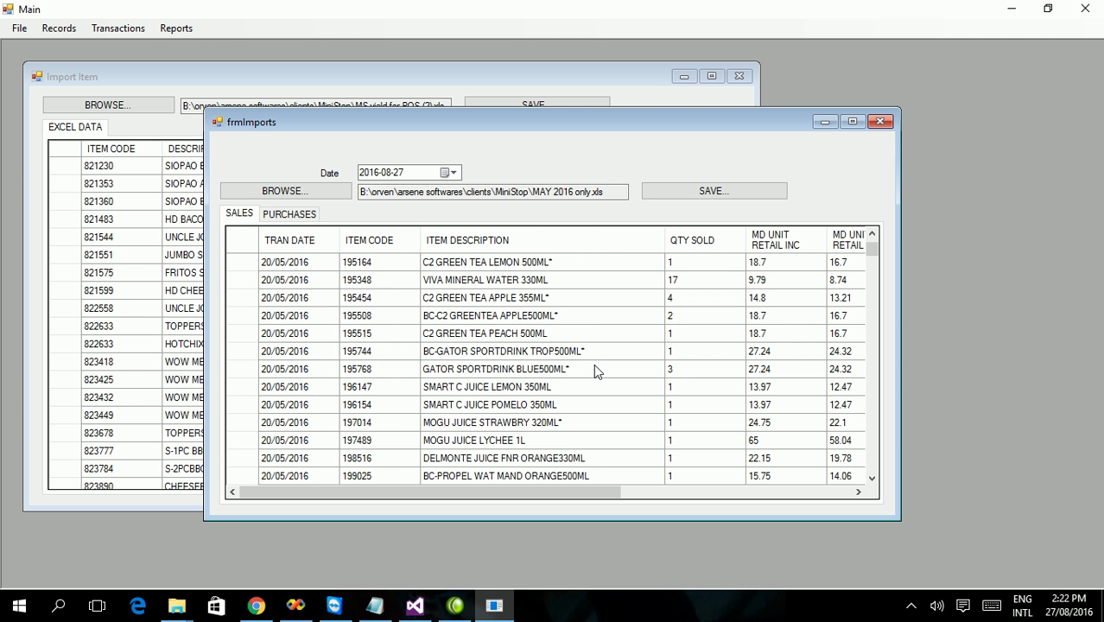
{"action": "scroll", "coordinate": [602, 428], "scroll_direction": "down", "scroll_amount": 1}
{"action": "scroll", "coordinate": [595, 423], "scroll_direction": "up", "scroll_amount": 4}
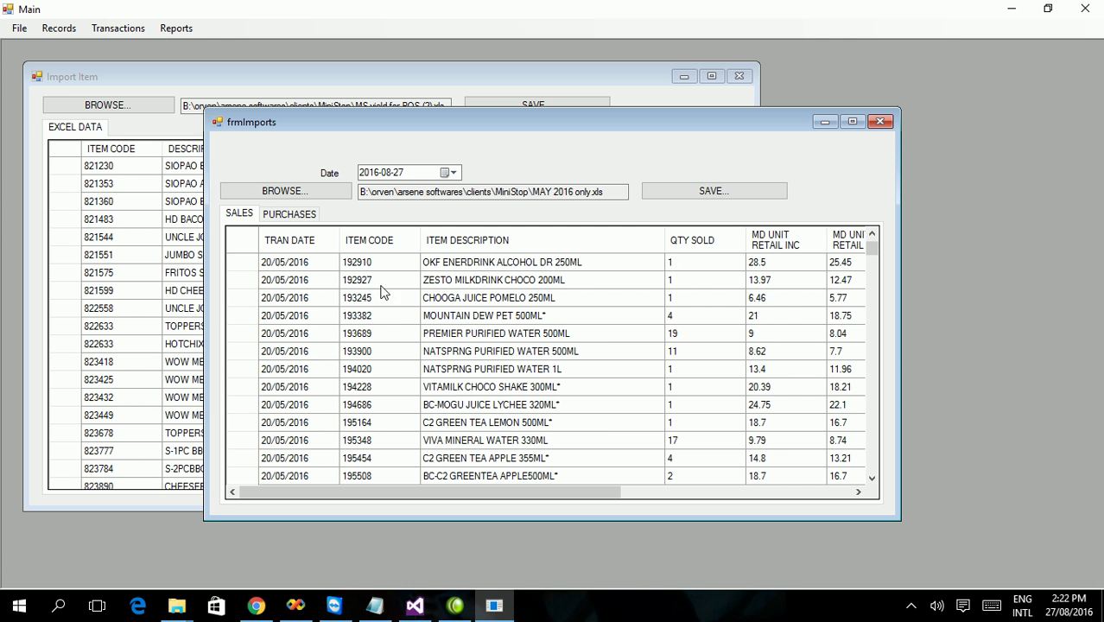
{"action": "left_click", "coordinate": [880, 121]}
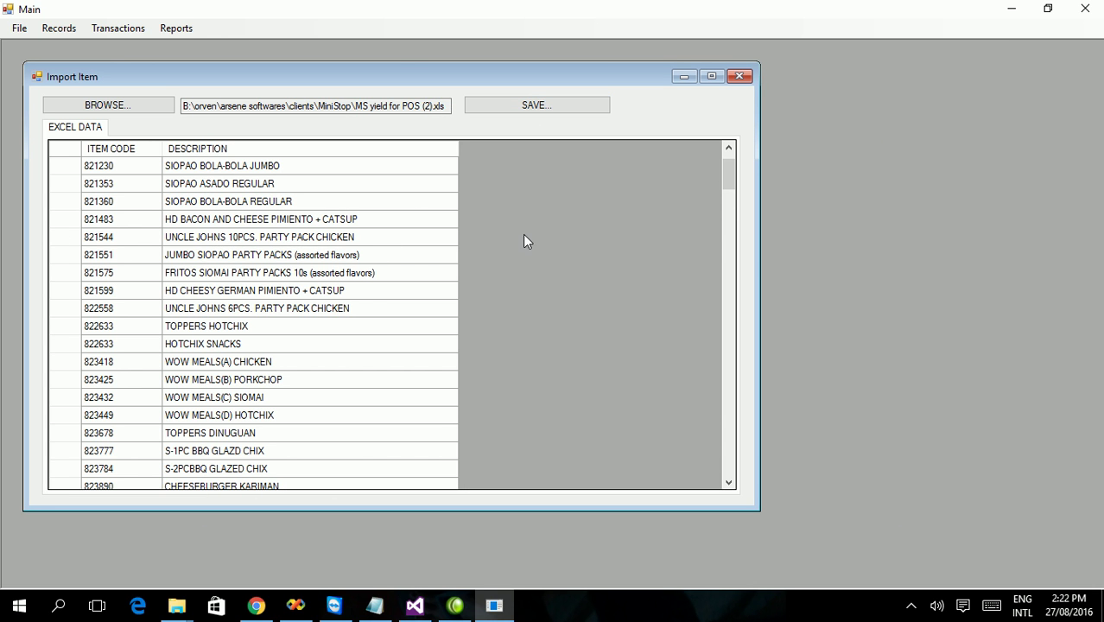
{"action": "left_click", "coordinate": [740, 76]}
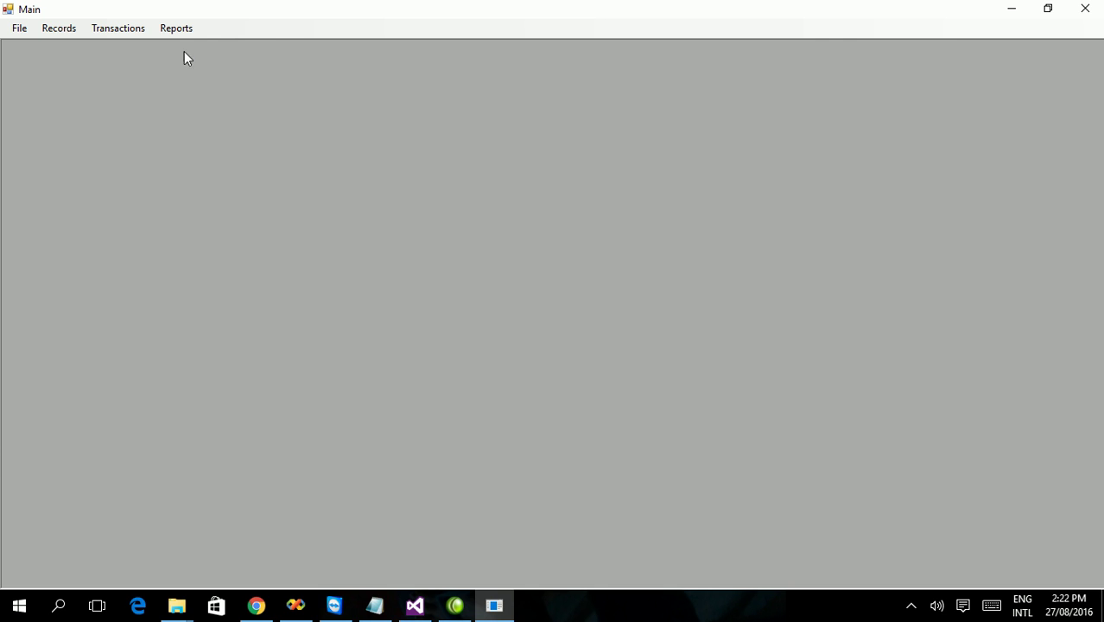
Step: Open the Import Kits form and load "MS yield for POS (2).xls" into it
{"action": "left_click", "coordinate": [122, 30]}
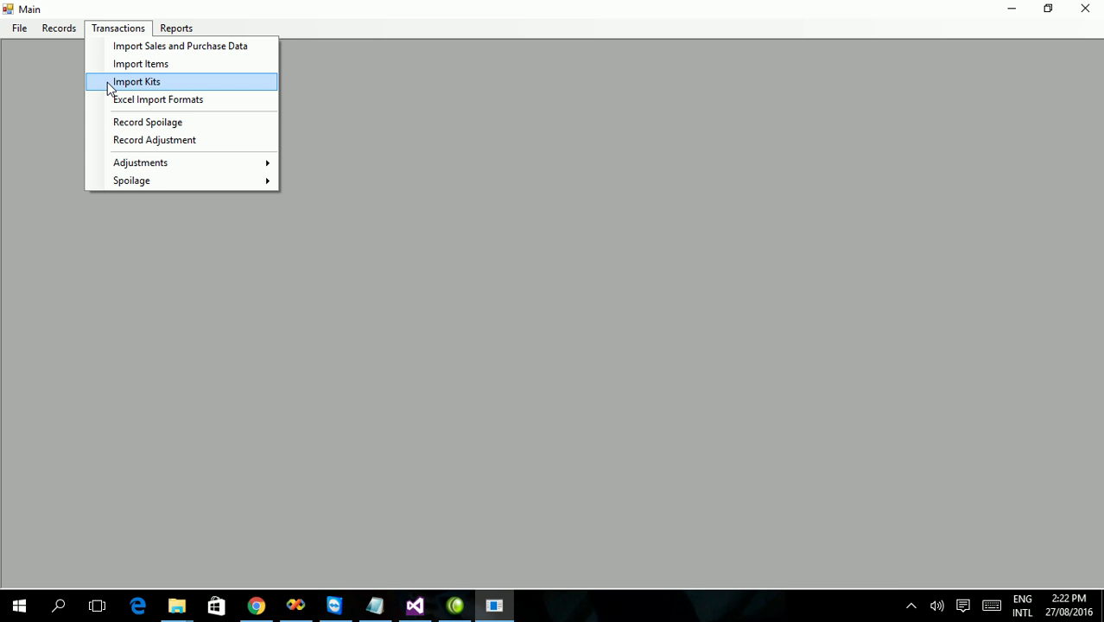
{"action": "left_click", "coordinate": [107, 82]}
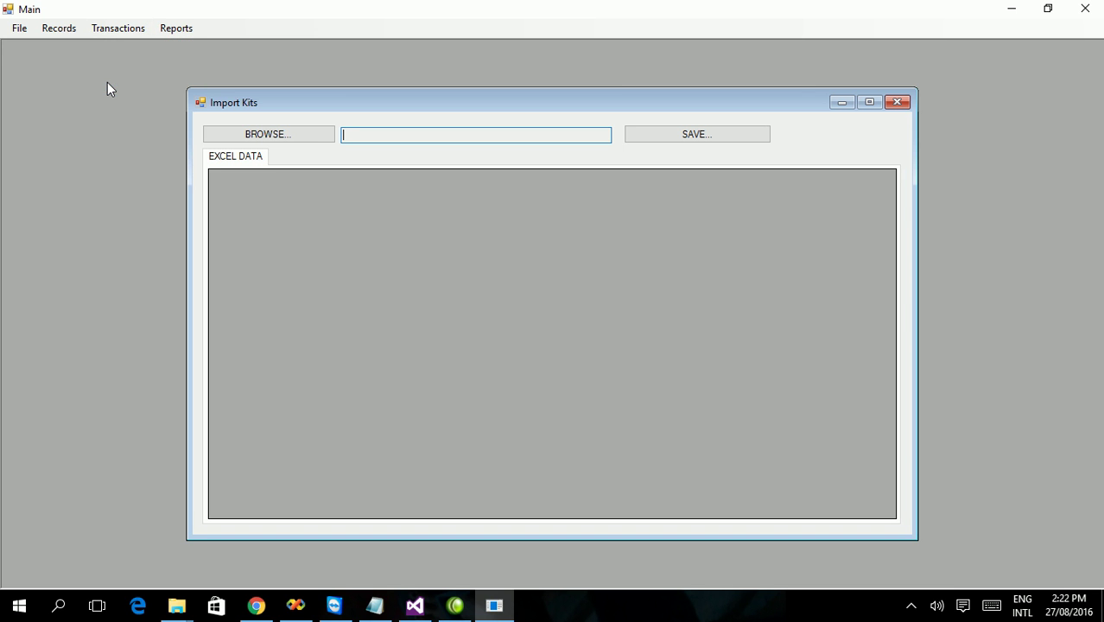
{"action": "left_click", "coordinate": [309, 139]}
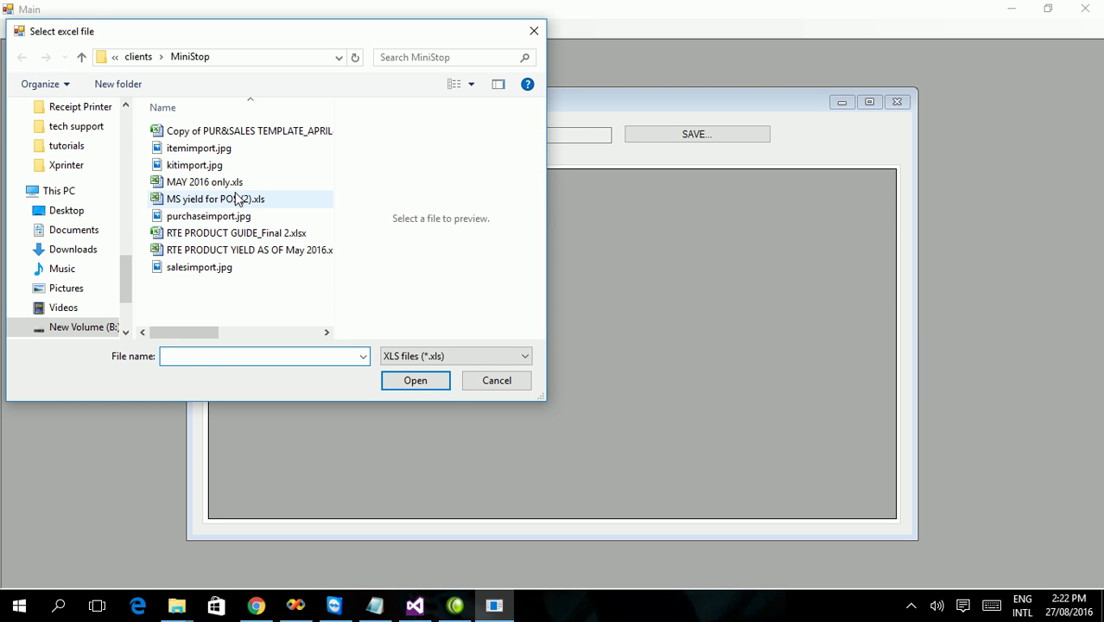
{"action": "left_click", "coordinate": [238, 198]}
{"action": "left_click", "coordinate": [409, 384]}
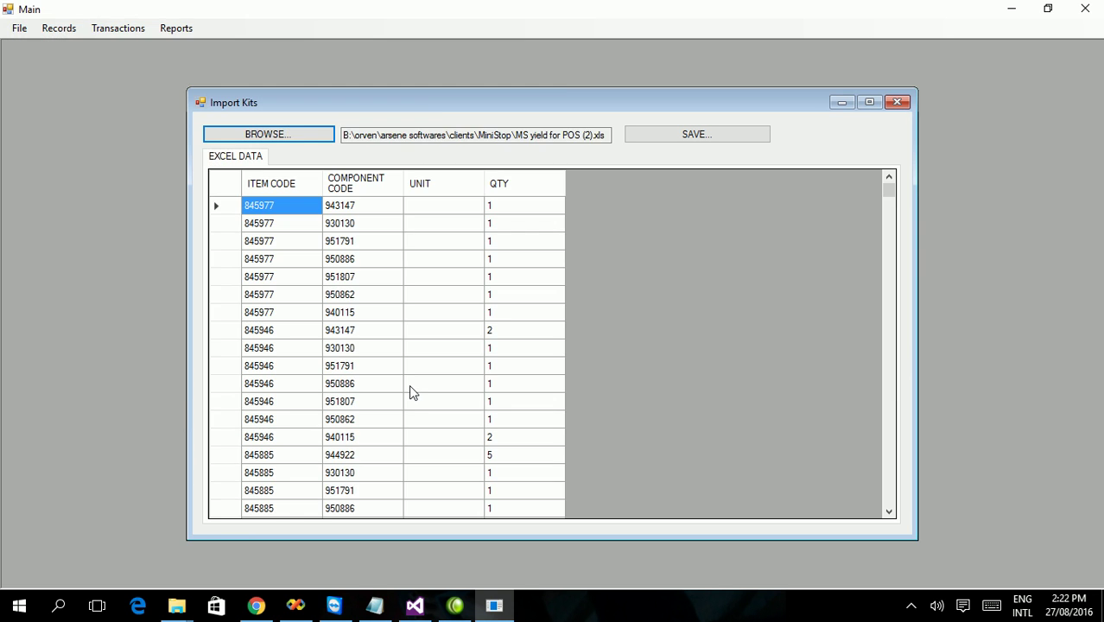
Step: Highlight the item and component codes of kit 845977 in the loaded kit rows, and close the Import Kits form
{"action": "left_click", "coordinate": [260, 211]}
{"action": "left_click", "coordinate": [366, 208]}
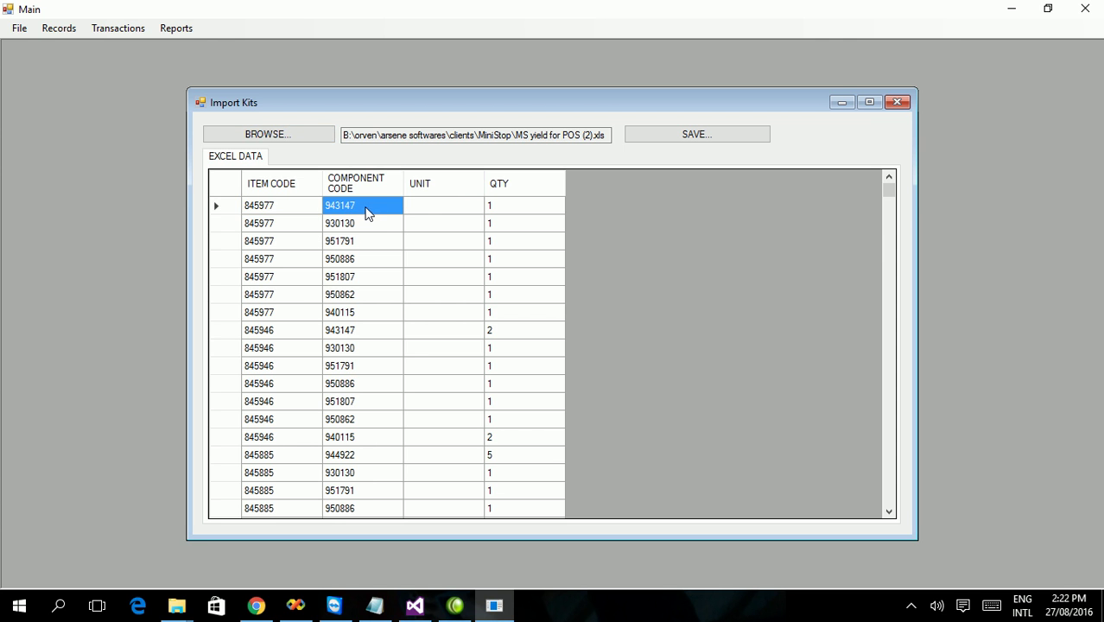
{"action": "left_click_drag", "start_coordinate": [268, 212], "coordinate": [375, 317]}
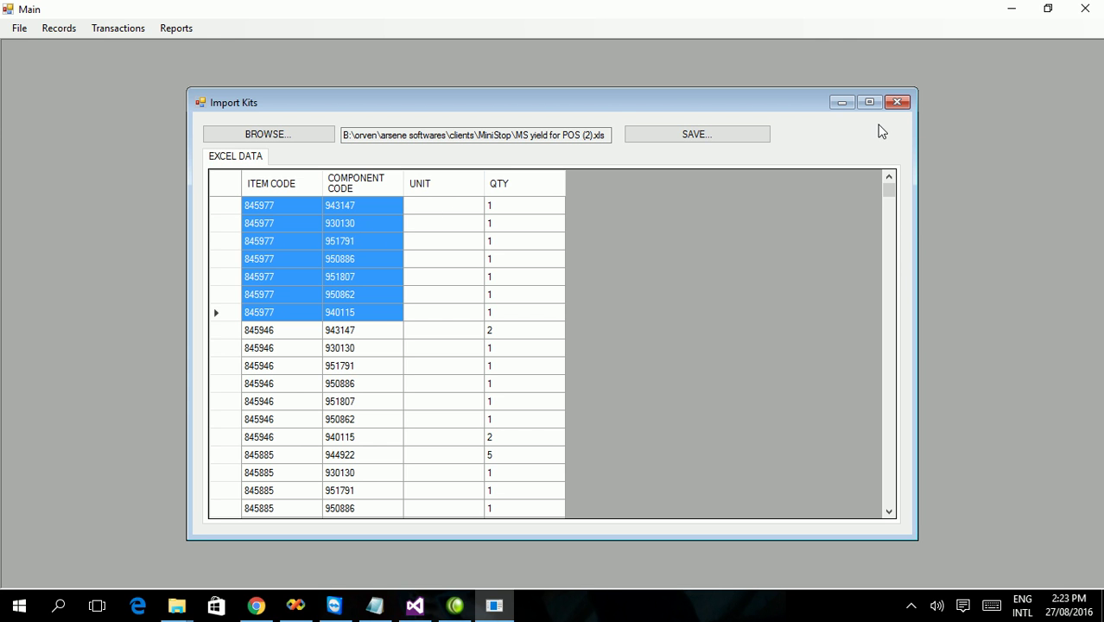
{"action": "left_click", "coordinate": [897, 103]}
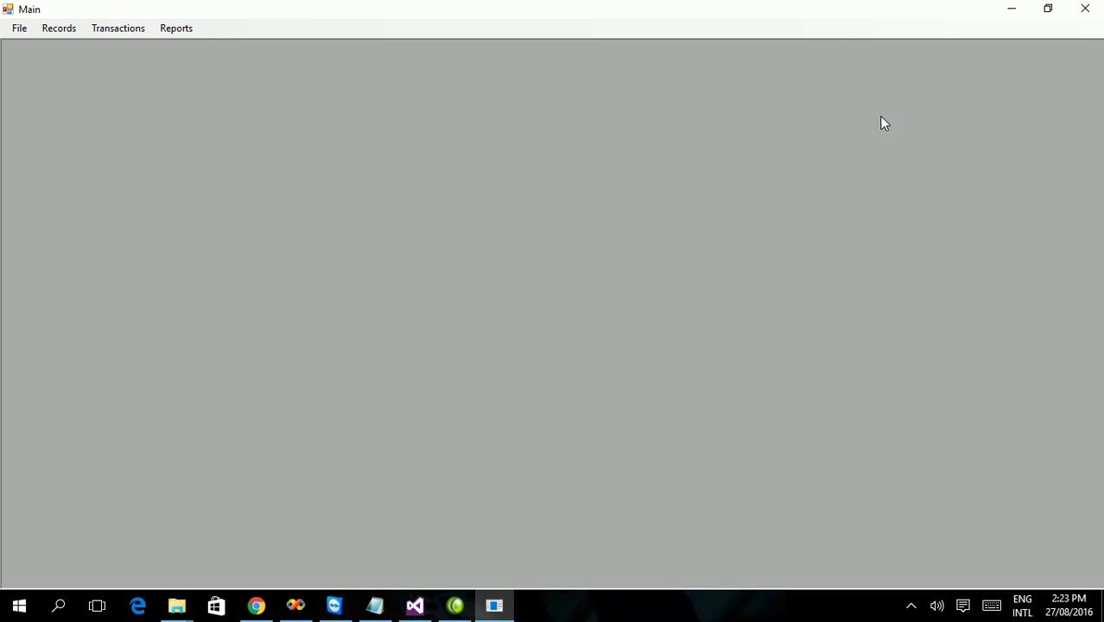
Step: Open the inventory item listing and widen its Item Code and itemdesc columns to show the full item names
{"action": "left_click", "coordinate": [63, 36]}
{"action": "mouse_move", "coordinate": [62, 45]}
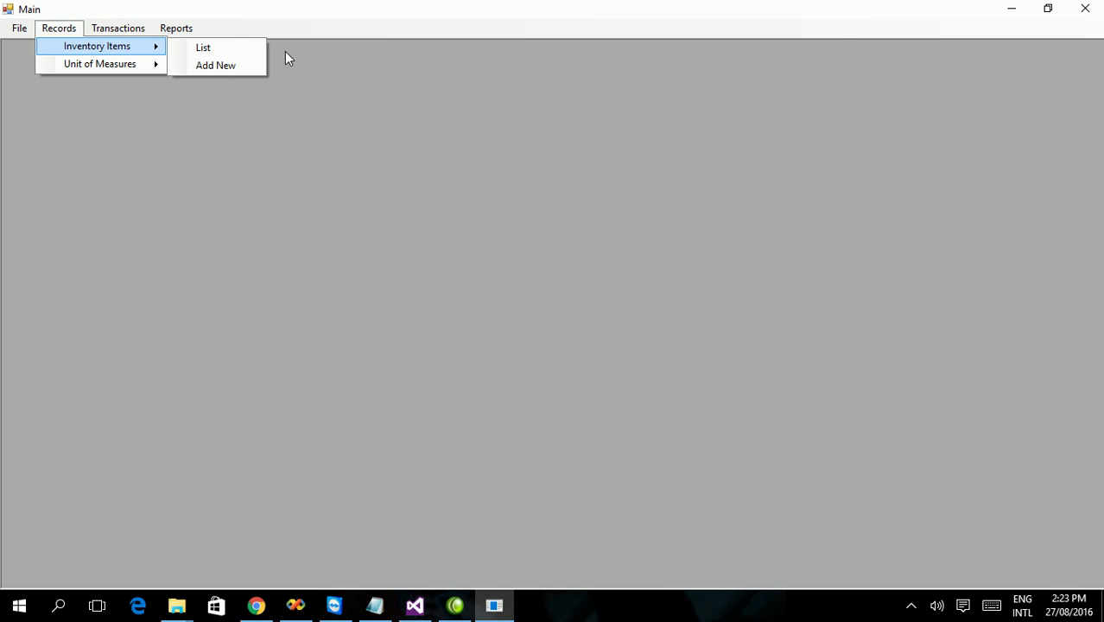
{"action": "left_click", "coordinate": [228, 50]}
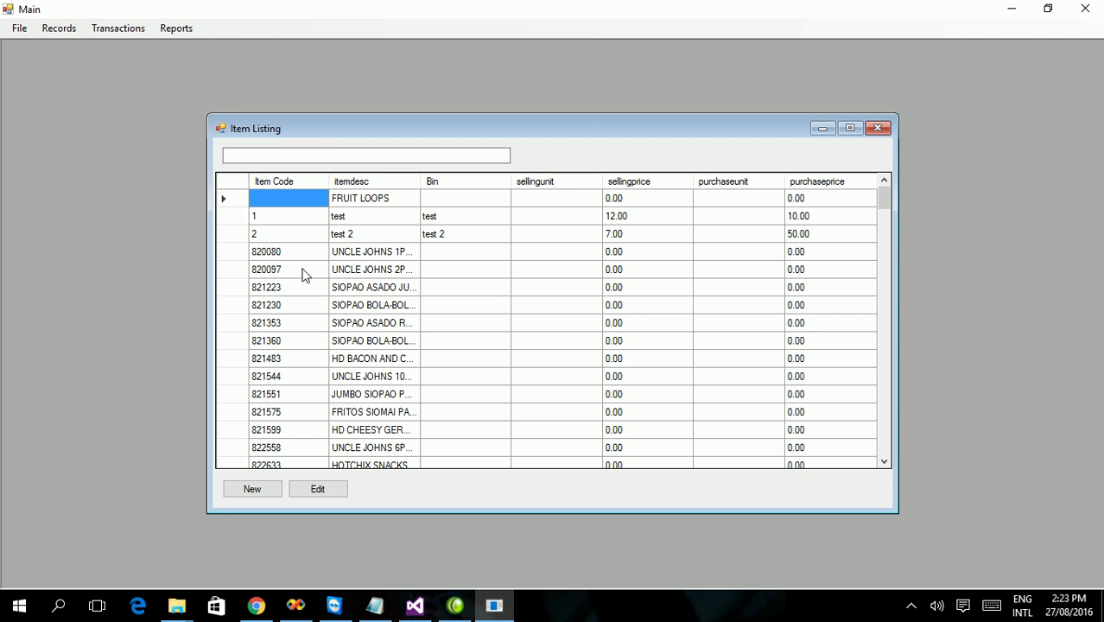
{"action": "left_click", "coordinate": [292, 272]}
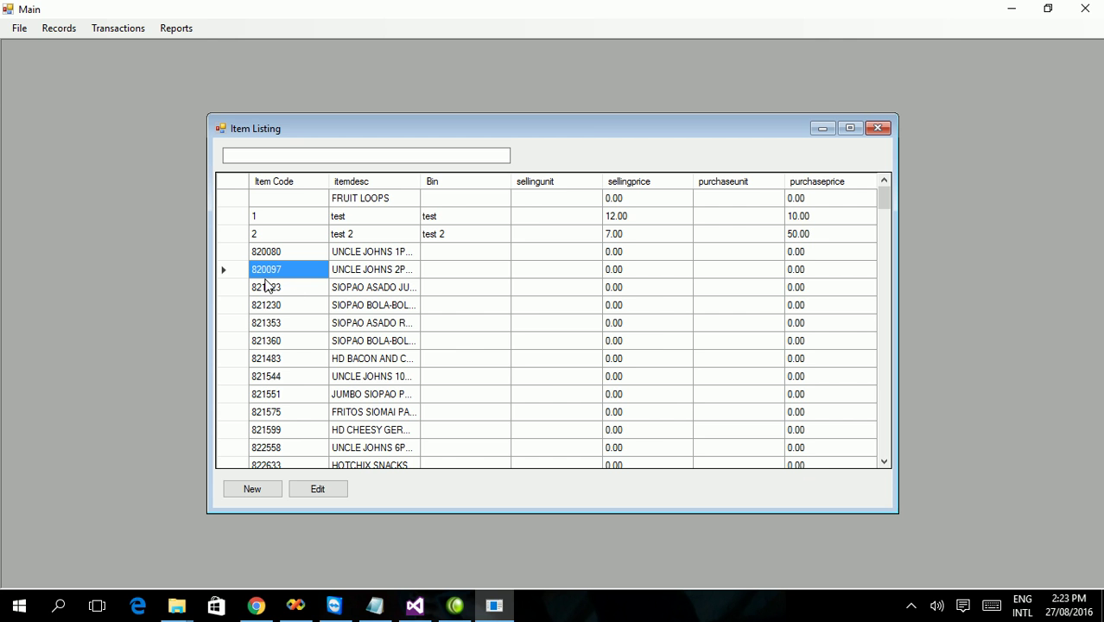
{"action": "left_click_drag", "start_coordinate": [328, 181], "coordinate": [448, 181]}
{"action": "left_click_drag", "start_coordinate": [521, 182], "coordinate": [657, 191]}
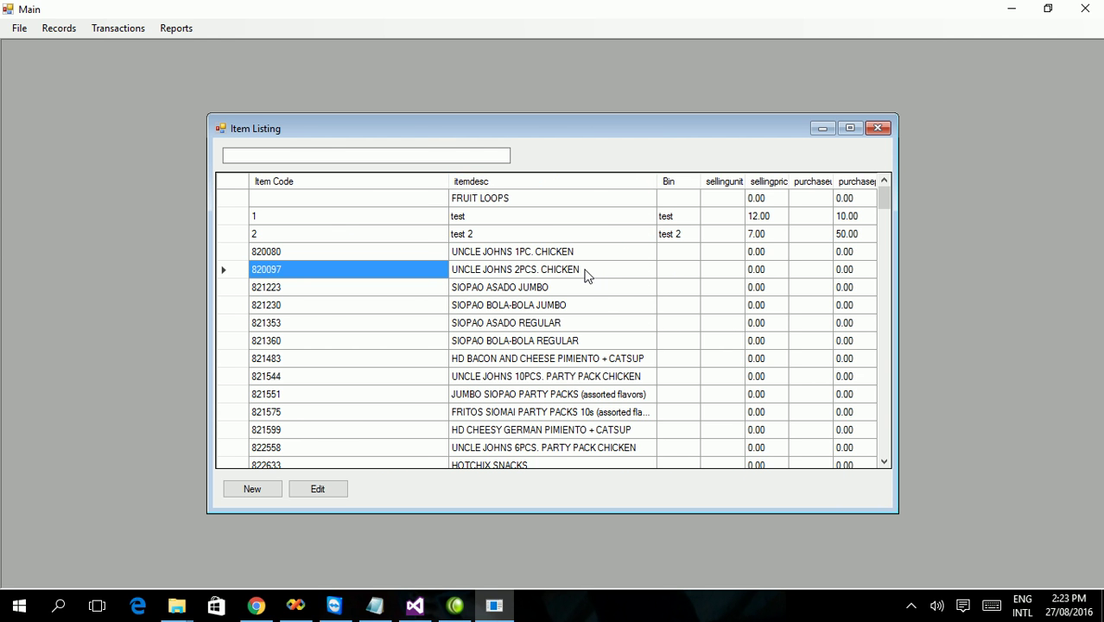
Step: Open item UNCLE JOHNS 2PCS. CHICKEN for editing and show its kit components
{"action": "left_click", "coordinate": [586, 274]}
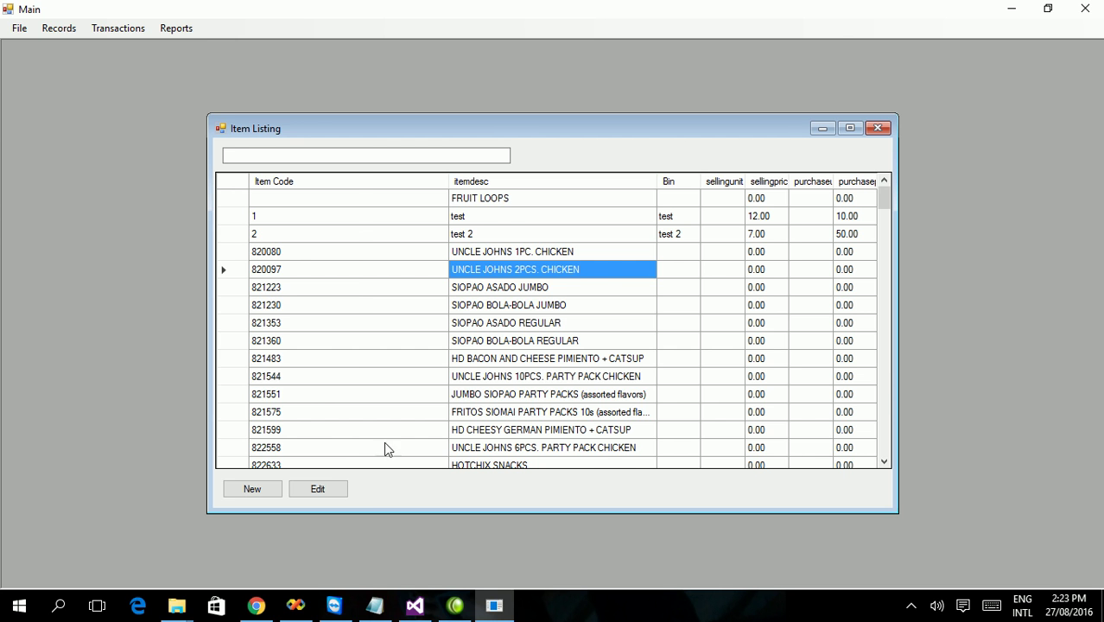
{"action": "left_click", "coordinate": [317, 489]}
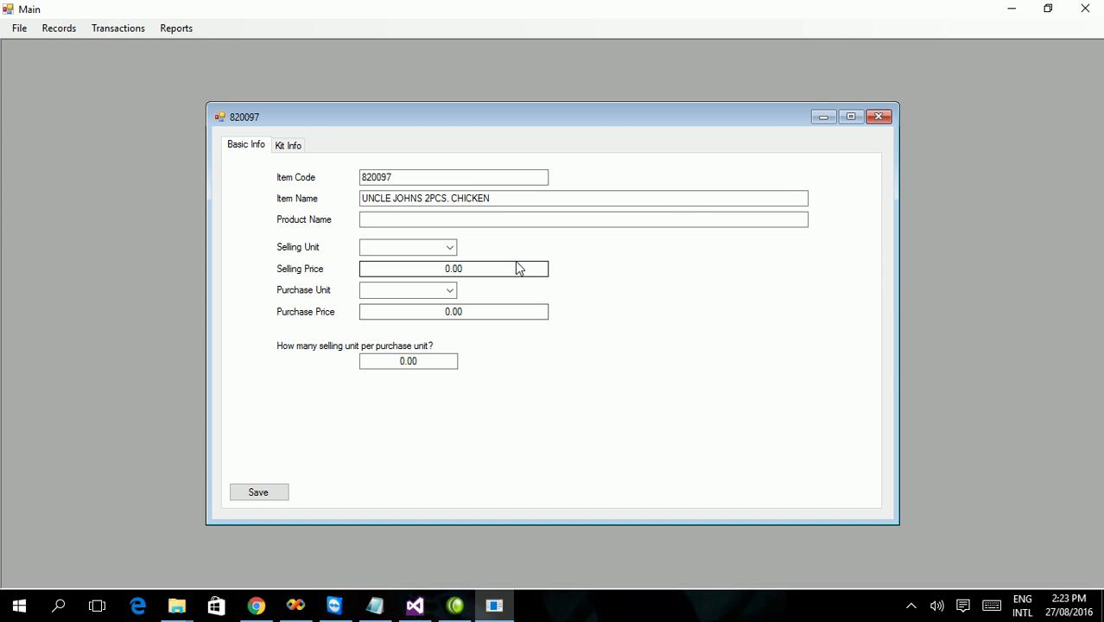
{"action": "left_click", "coordinate": [288, 147]}
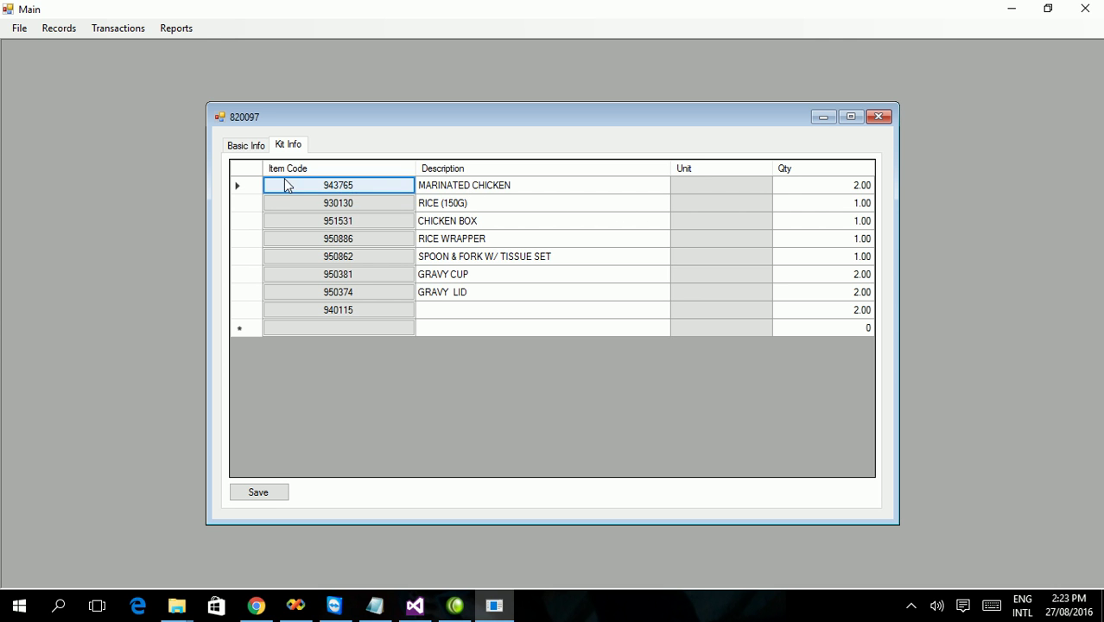
Step: Review the basic details of the two-piece chicken item alongside its kit component list
{"action": "left_click", "coordinate": [255, 146]}
{"action": "left_click", "coordinate": [286, 146]}
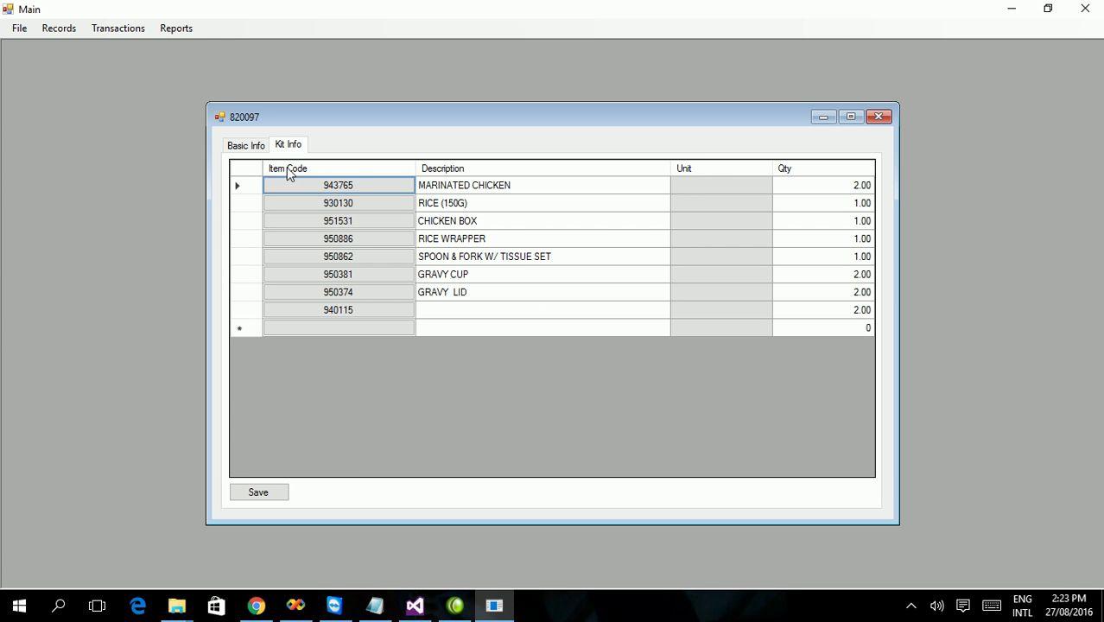
{"action": "left_click", "coordinate": [247, 145]}
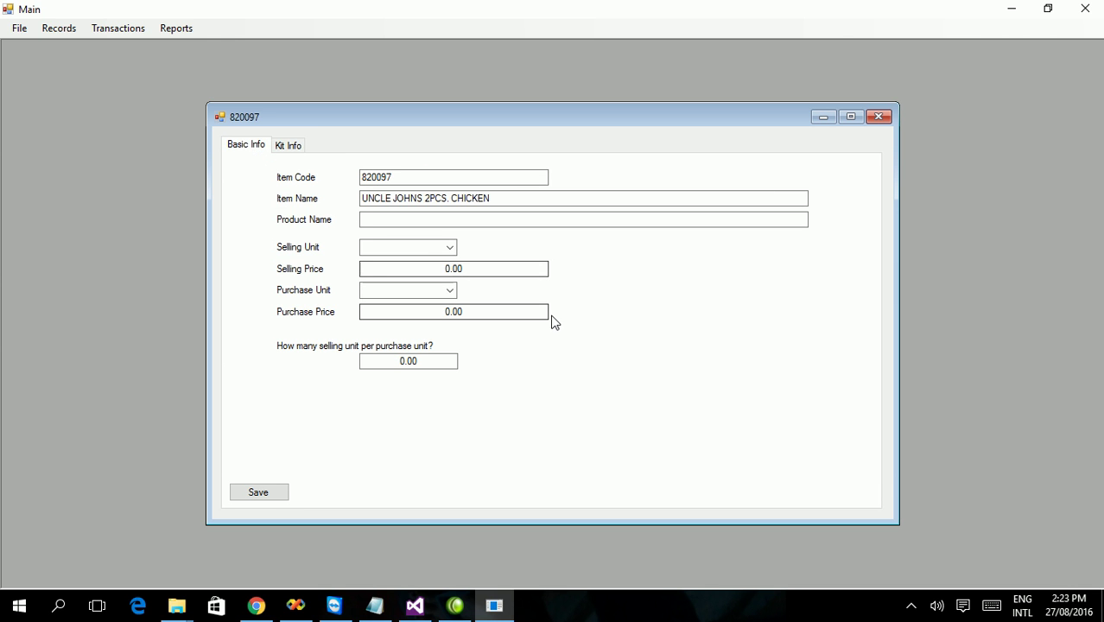
{"action": "left_click", "coordinate": [97, 31]}
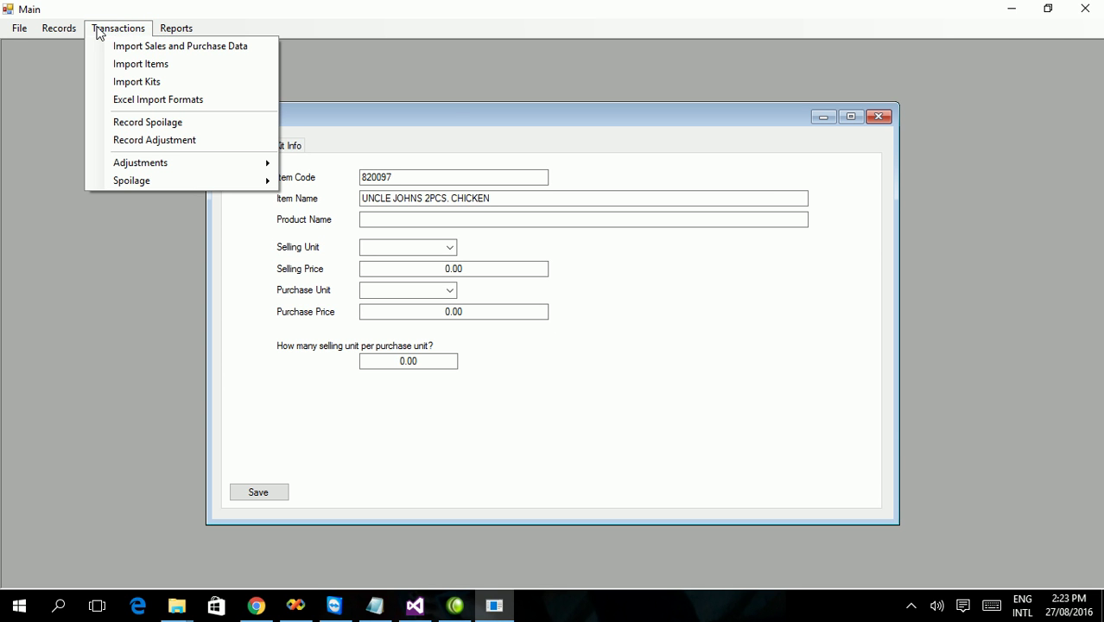
{"action": "left_click", "coordinate": [301, 147]}
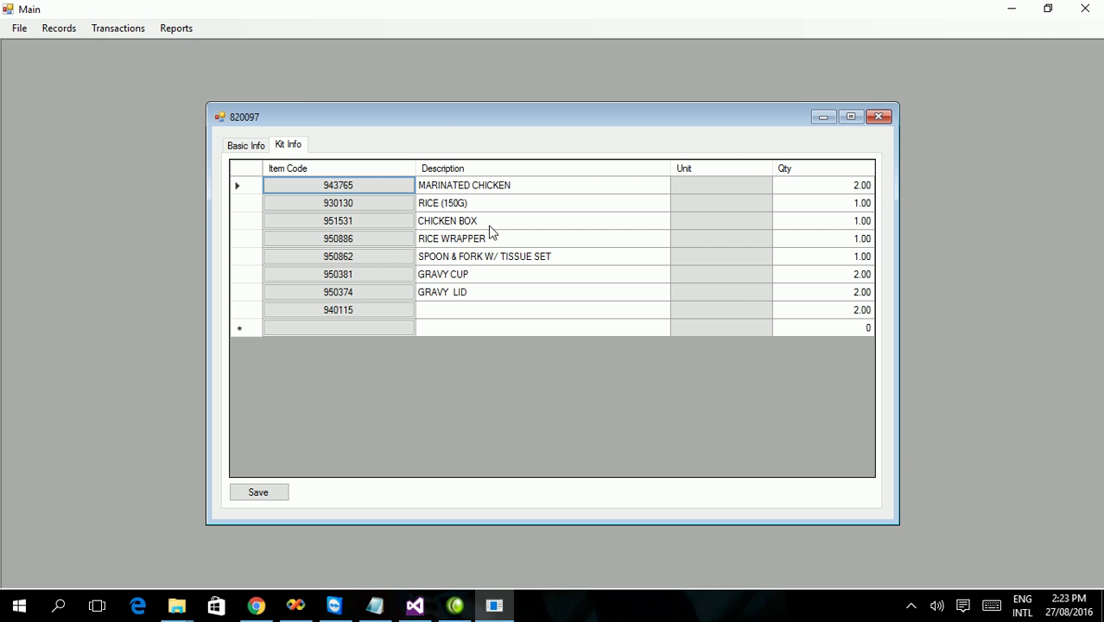
{"action": "left_click", "coordinate": [248, 147]}
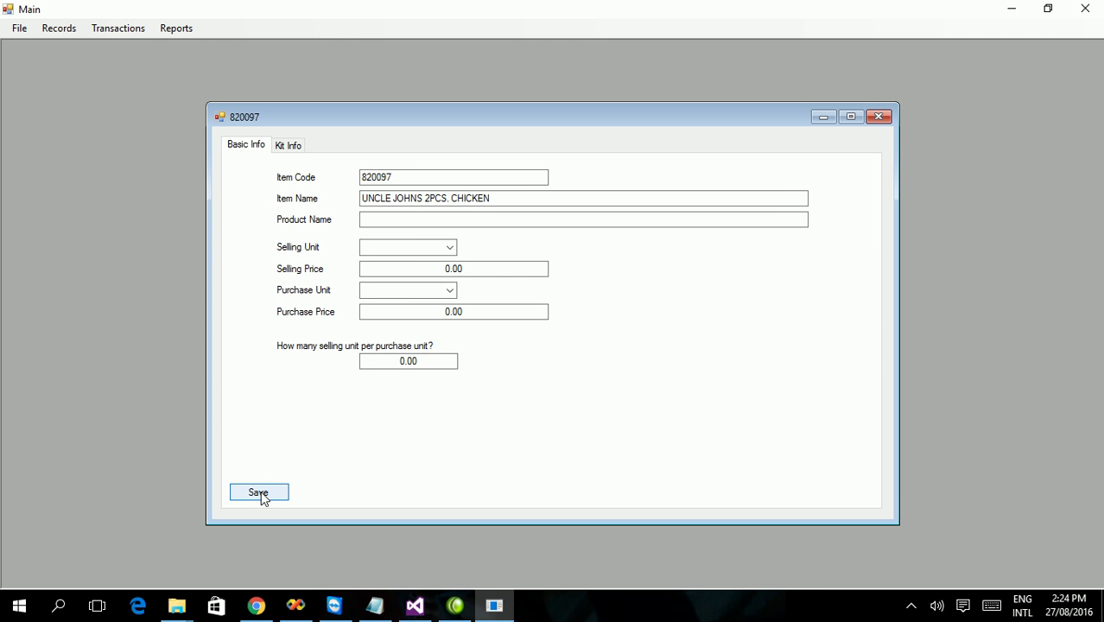
{"action": "left_click", "coordinate": [292, 147]}
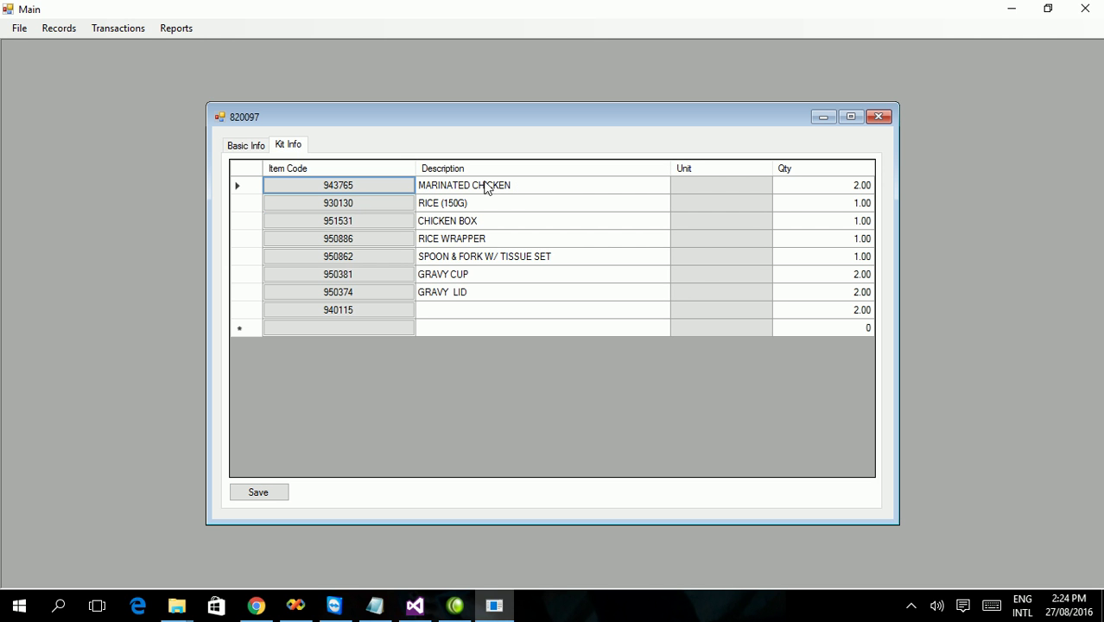
Step: Start a new component row in the kit list and search the items for "chicken"
{"action": "left_click", "coordinate": [384, 327]}
{"action": "left_click", "coordinate": [383, 326]}
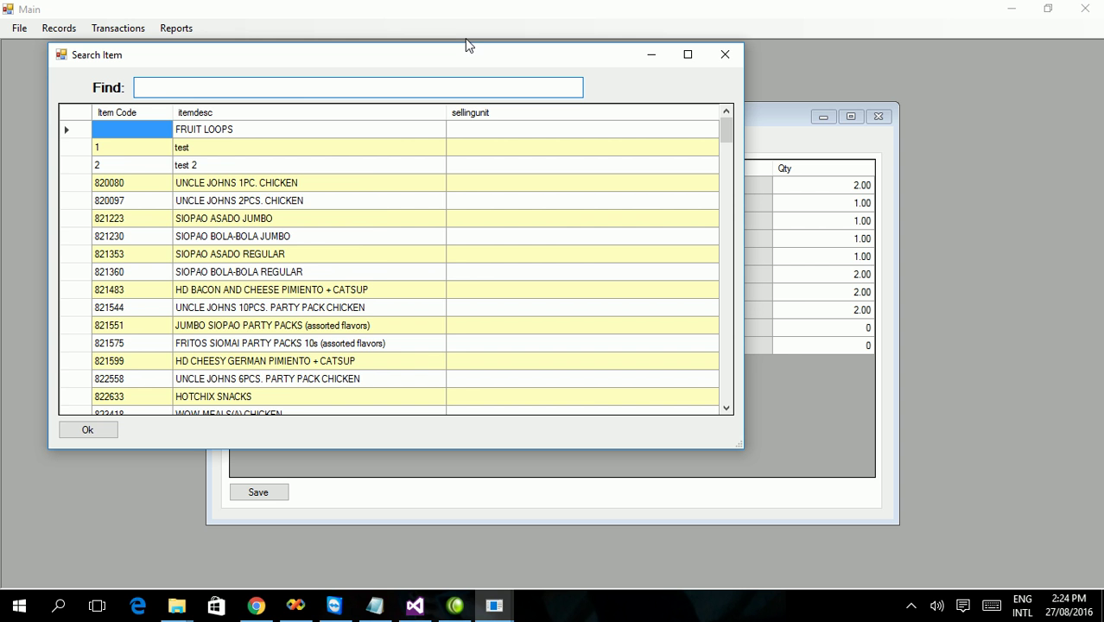
{"action": "type", "text": "chi"}
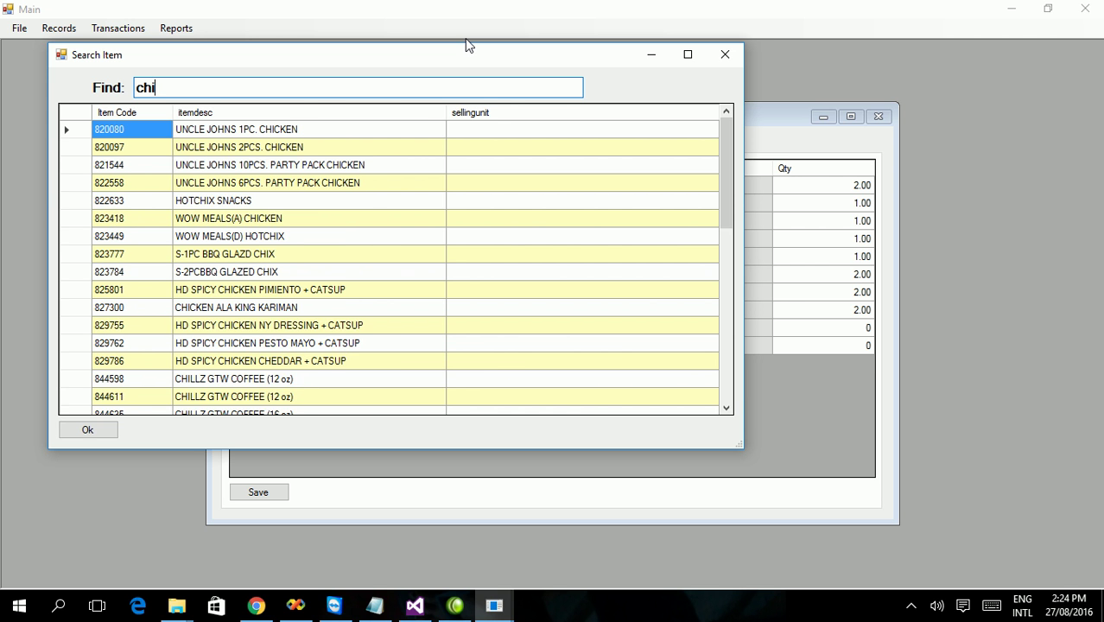
{"action": "type", "text": "cken"}
{"action": "key", "text": "Left"}
{"action": "key", "text": "Home"}
{"action": "type", "text": "mari"}
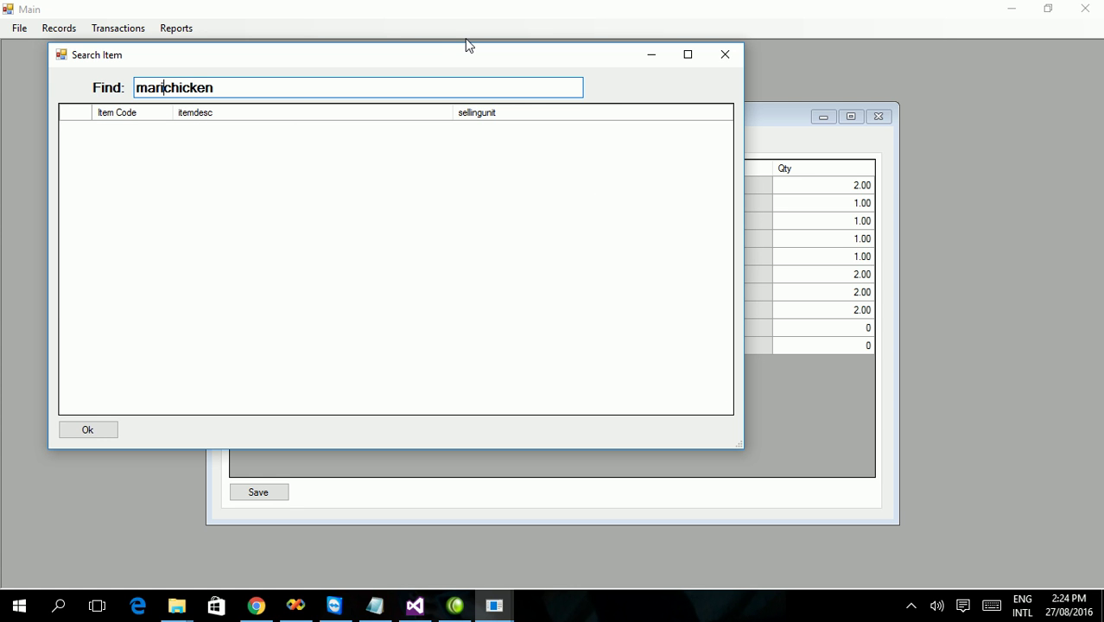
{"action": "key", "text": "BackSpace"}
{"action": "key", "text": "BackSpace"}
{"action": "key", "text": "BackSpace"}
{"action": "key", "text": "BackSpace"}
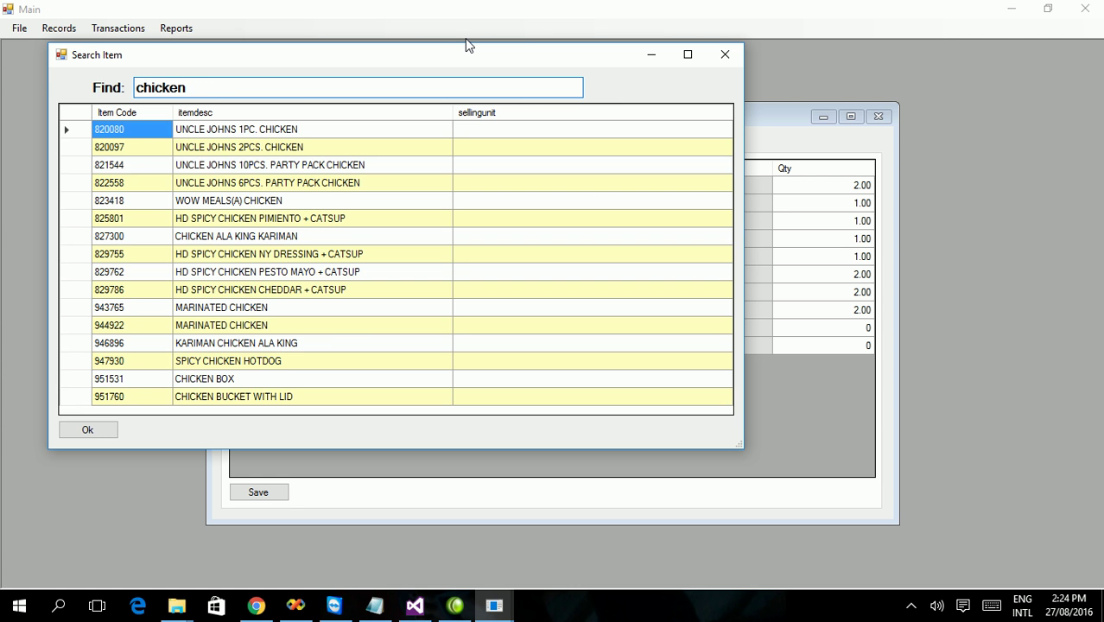
Step: Add MARINATED CHICKEN (943765) to the kit as a new component with a quantity of 3
{"action": "left_click", "coordinate": [217, 311]}
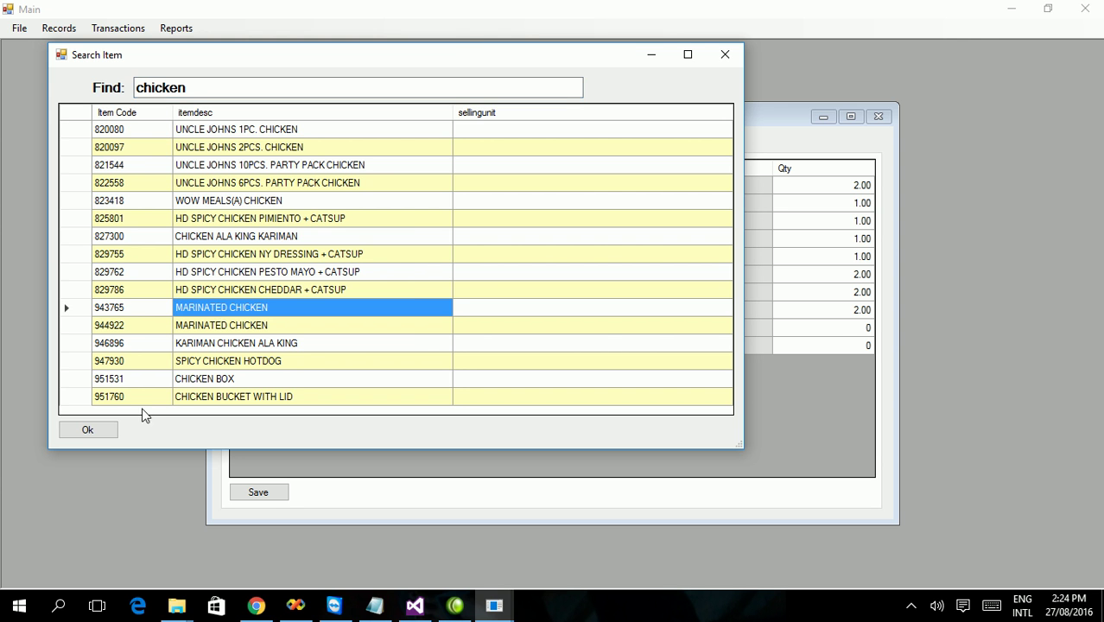
{"action": "left_click", "coordinate": [89, 431]}
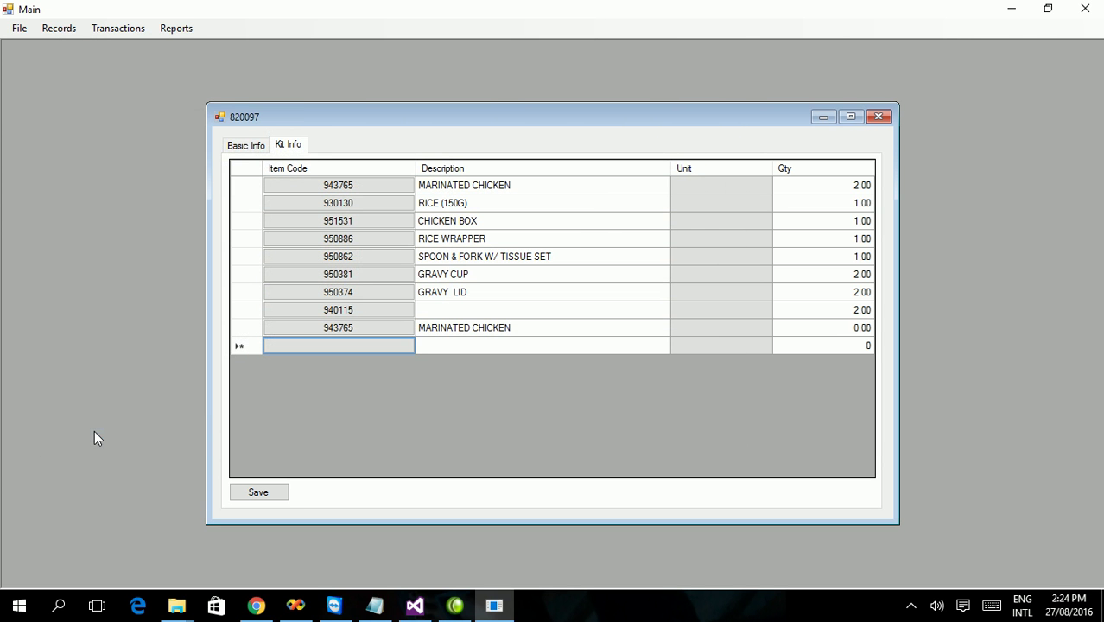
{"action": "left_click", "coordinate": [853, 332]}
{"action": "type", "text": "3"}
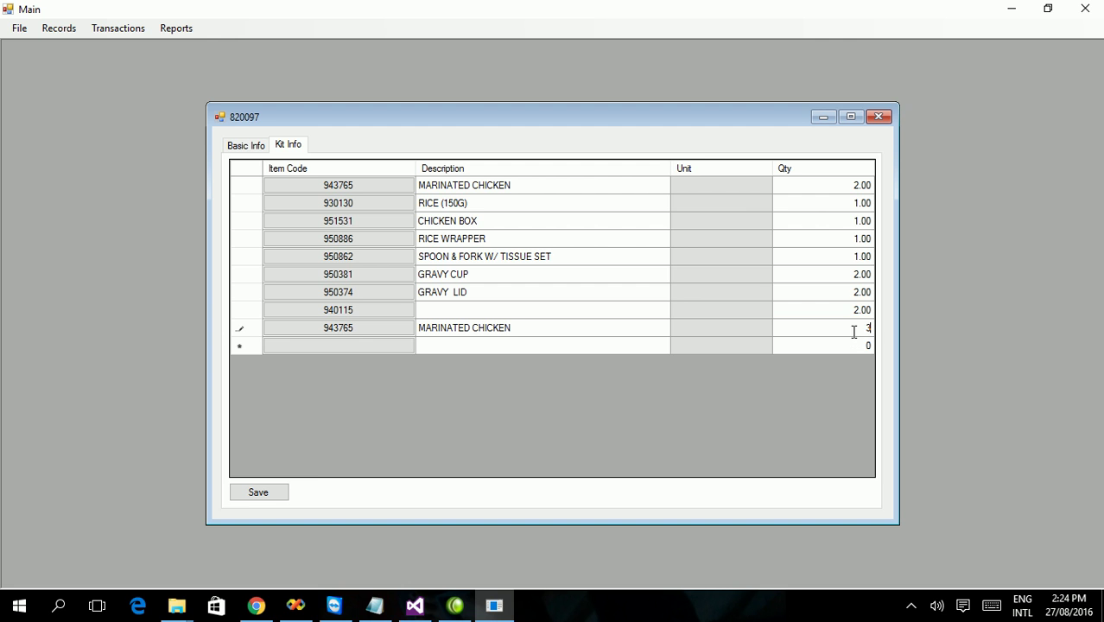
{"action": "left_click", "coordinate": [856, 315]}
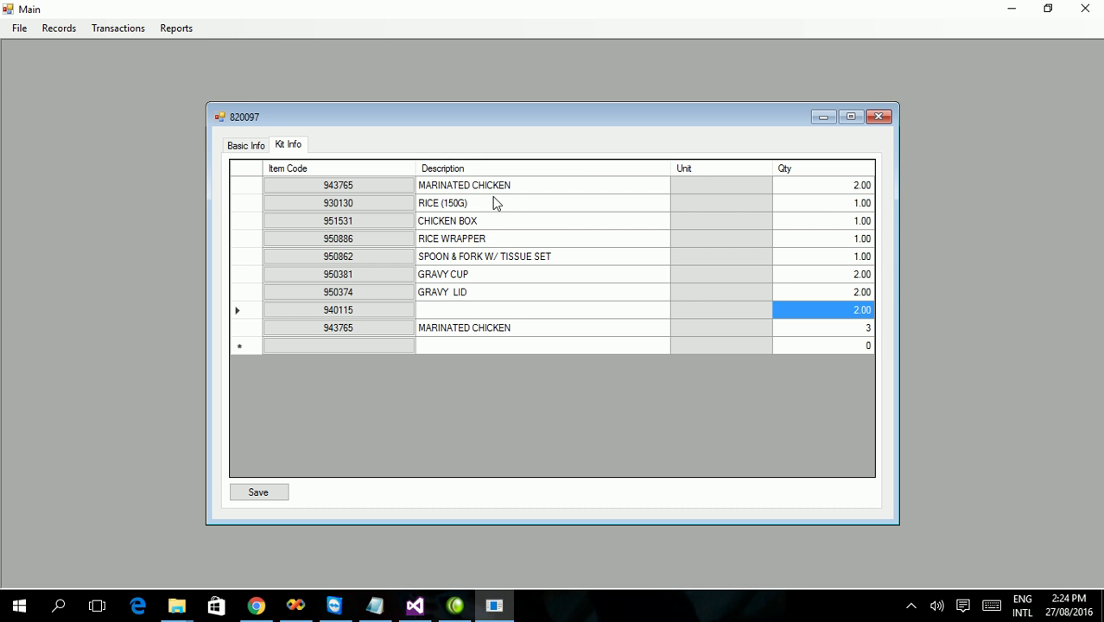
Step: Close the two-piece chicken item record without saving, and close the item listing
{"action": "left_click", "coordinate": [118, 29]}
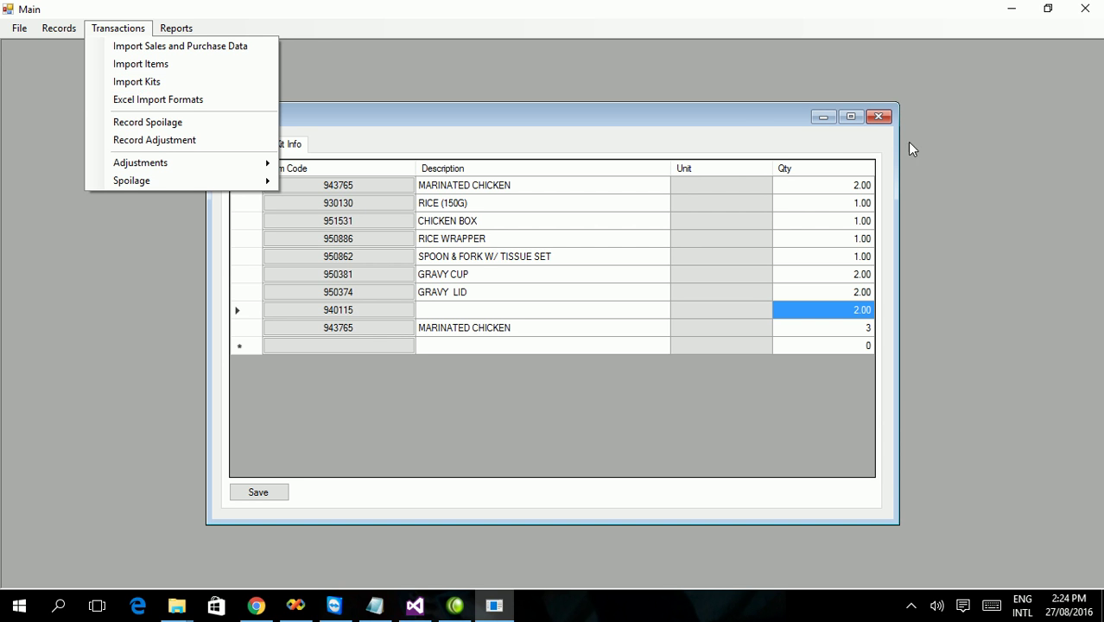
{"action": "left_click", "coordinate": [747, 122]}
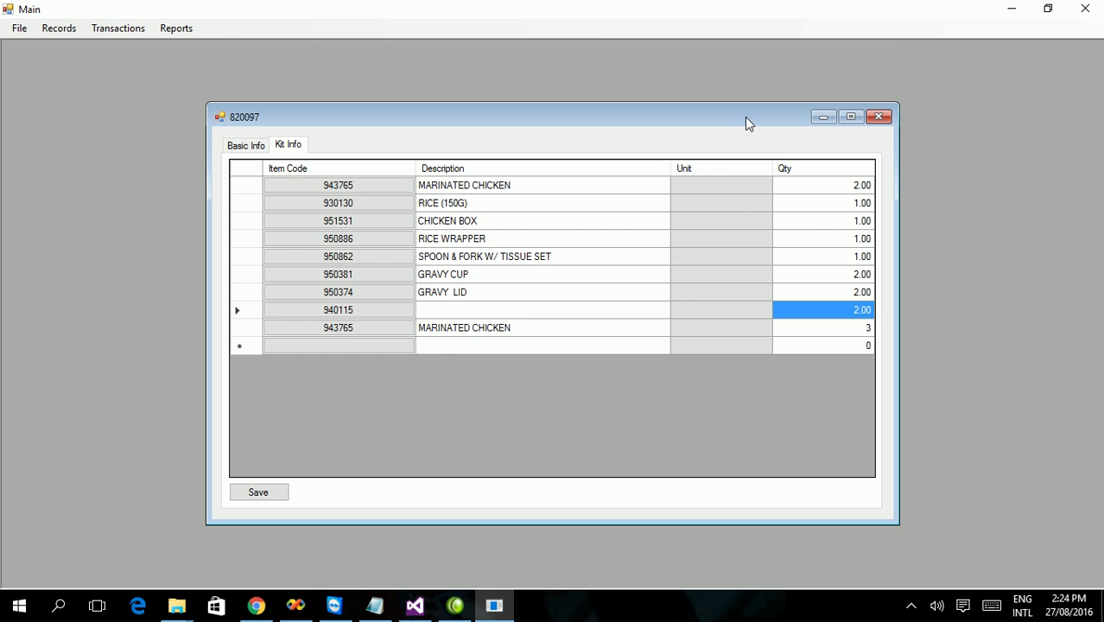
{"action": "left_click", "coordinate": [878, 118]}
{"action": "left_click", "coordinate": [878, 130]}
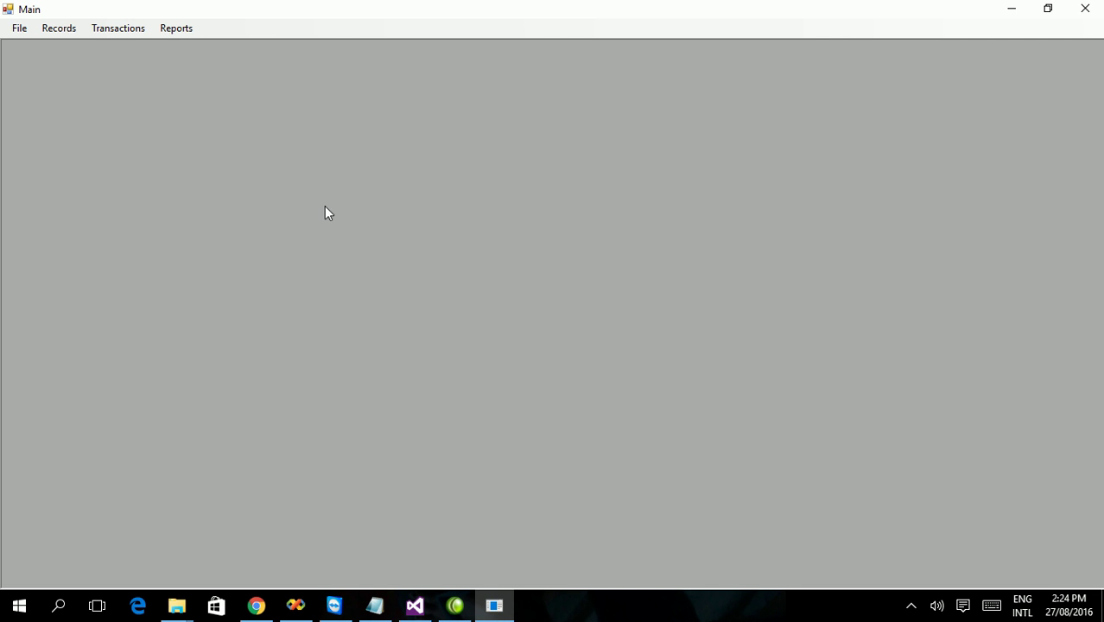
Step: Open the sales report form and view the available starting items
{"action": "left_click", "coordinate": [113, 27]}
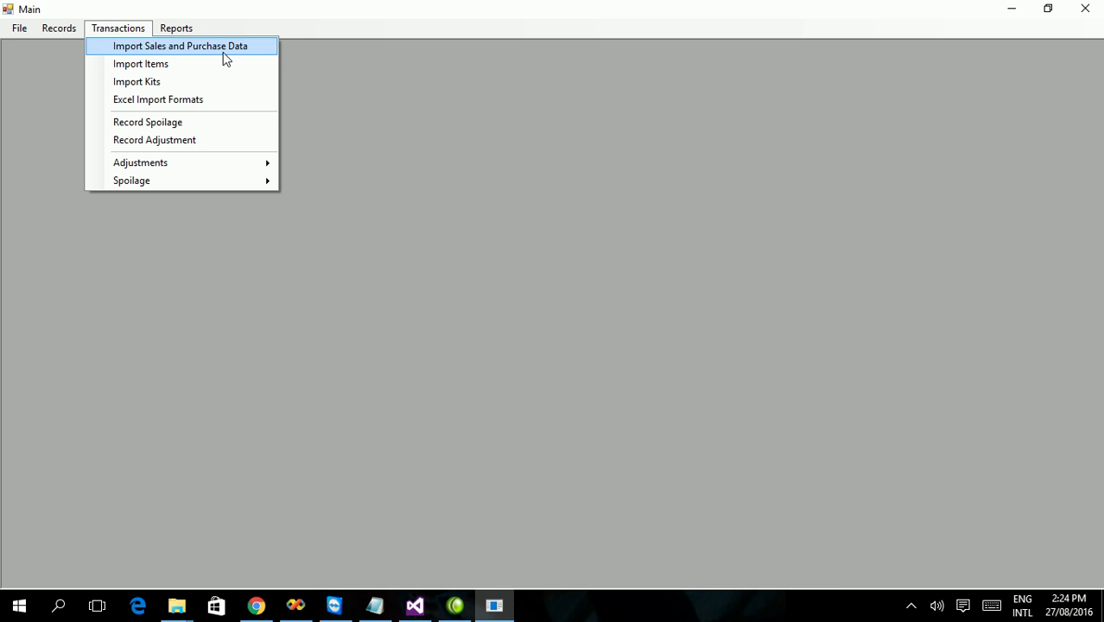
{"action": "mouse_move", "coordinate": [176, 28]}
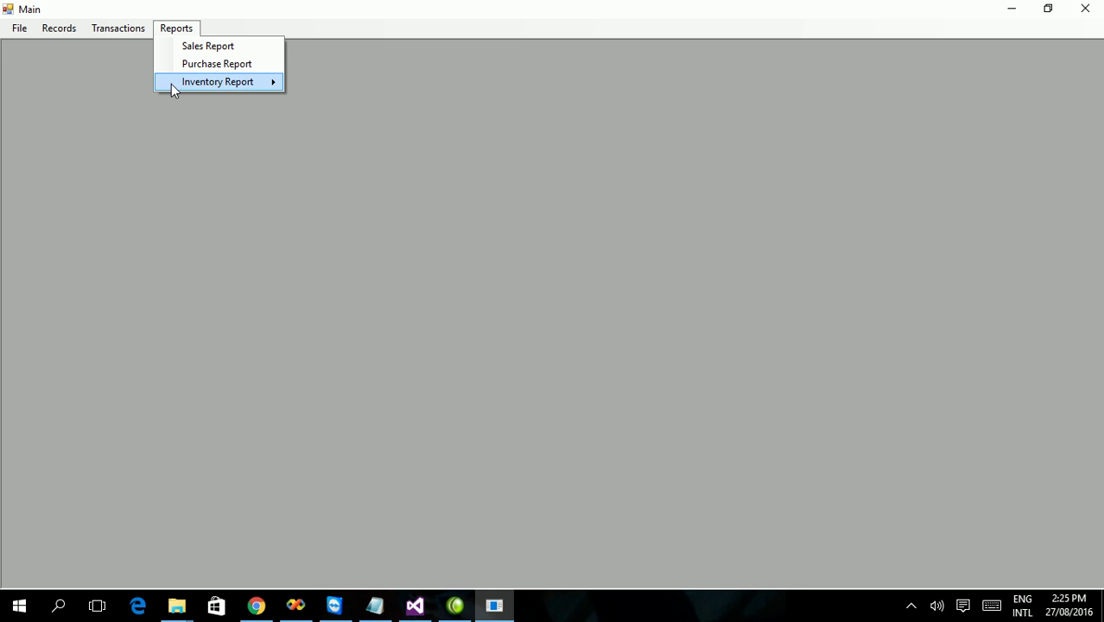
{"action": "mouse_move", "coordinate": [172, 84]}
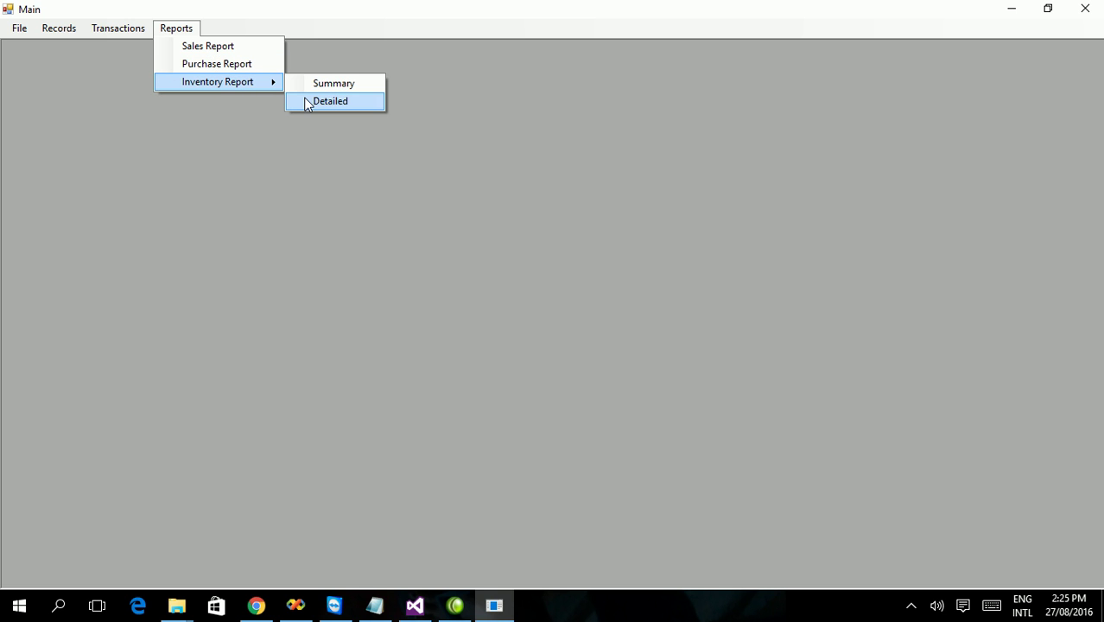
{"action": "left_click", "coordinate": [243, 49]}
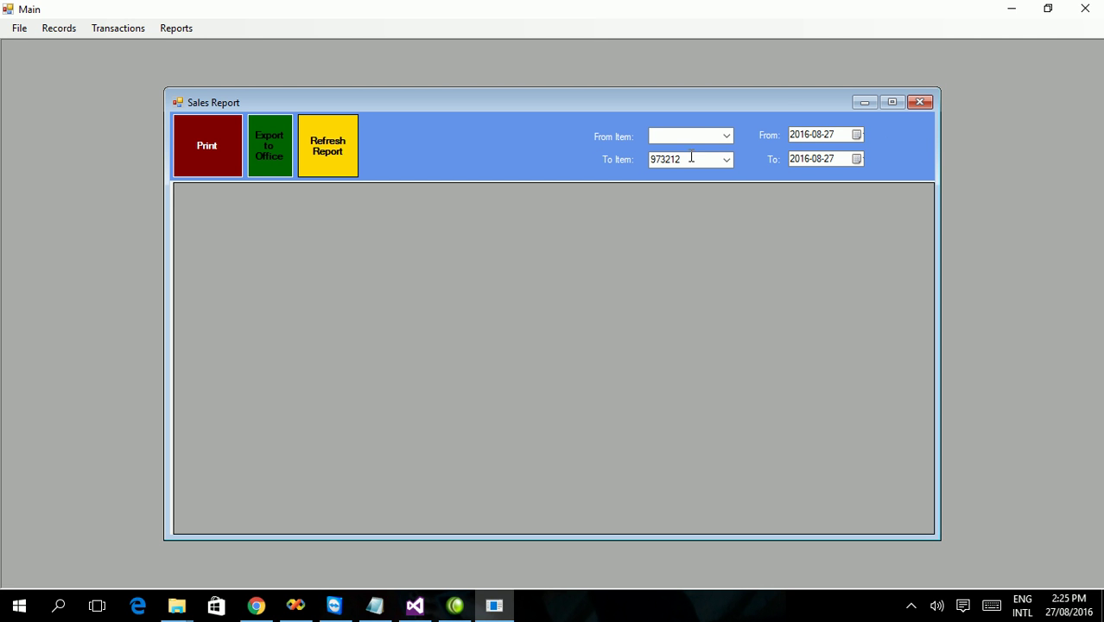
{"action": "left_click", "coordinate": [728, 136]}
{"action": "left_click", "coordinate": [775, 107]}
Step: Set the sales report's start date to 2016-05-01
{"action": "left_click", "coordinate": [857, 135]}
{"action": "left_click", "coordinate": [797, 156]}
{"action": "left_click", "coordinate": [797, 156]}
{"action": "left_click", "coordinate": [797, 156]}
{"action": "left_click", "coordinate": [796, 156]}
{"action": "left_click", "coordinate": [961, 156]}
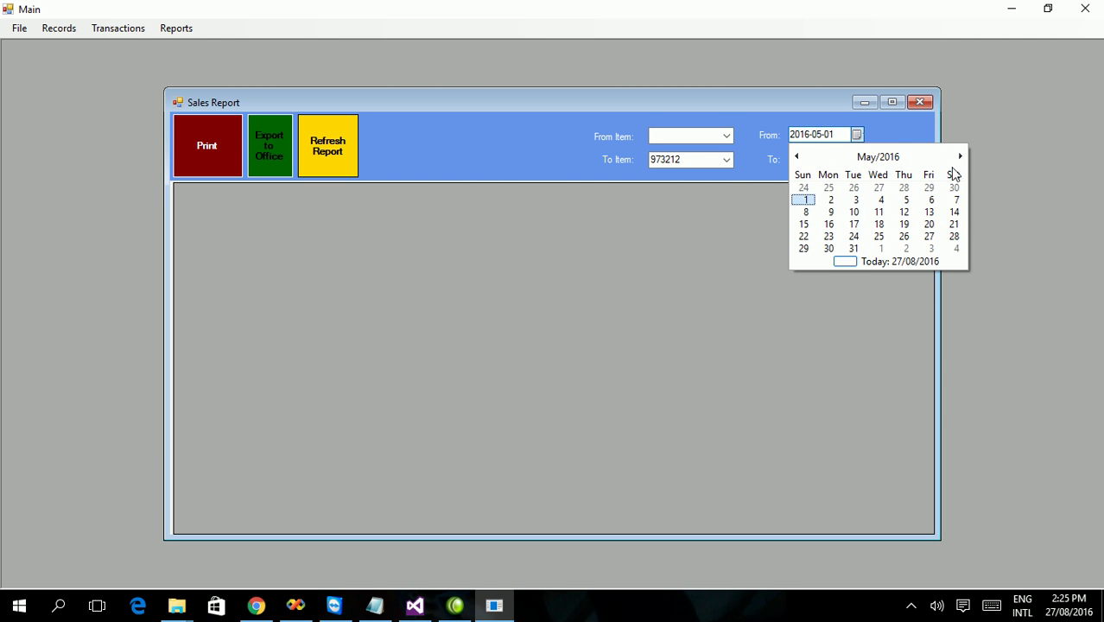
{"action": "left_click", "coordinate": [804, 199]}
Step: Set the sales report's end date to 2016-05-31 and generate the report for the full item range
{"action": "left_click", "coordinate": [856, 159]}
{"action": "left_click", "coordinate": [796, 180]}
{"action": "left_click", "coordinate": [797, 181]}
{"action": "left_click", "coordinate": [796, 180]}
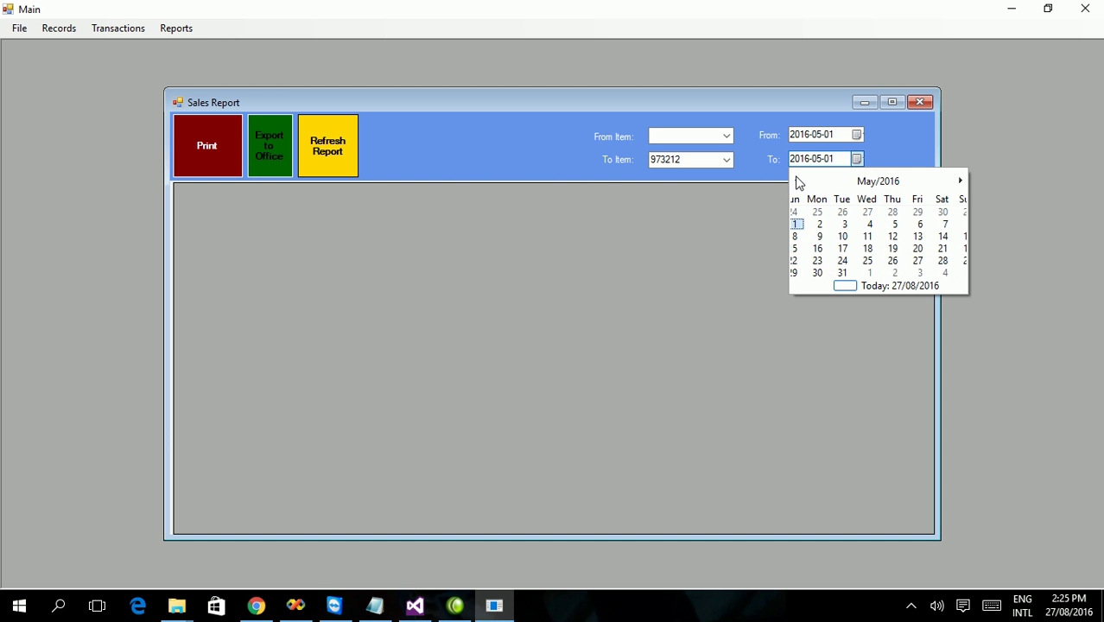
{"action": "left_click", "coordinate": [854, 272]}
{"action": "left_click", "coordinate": [325, 132]}
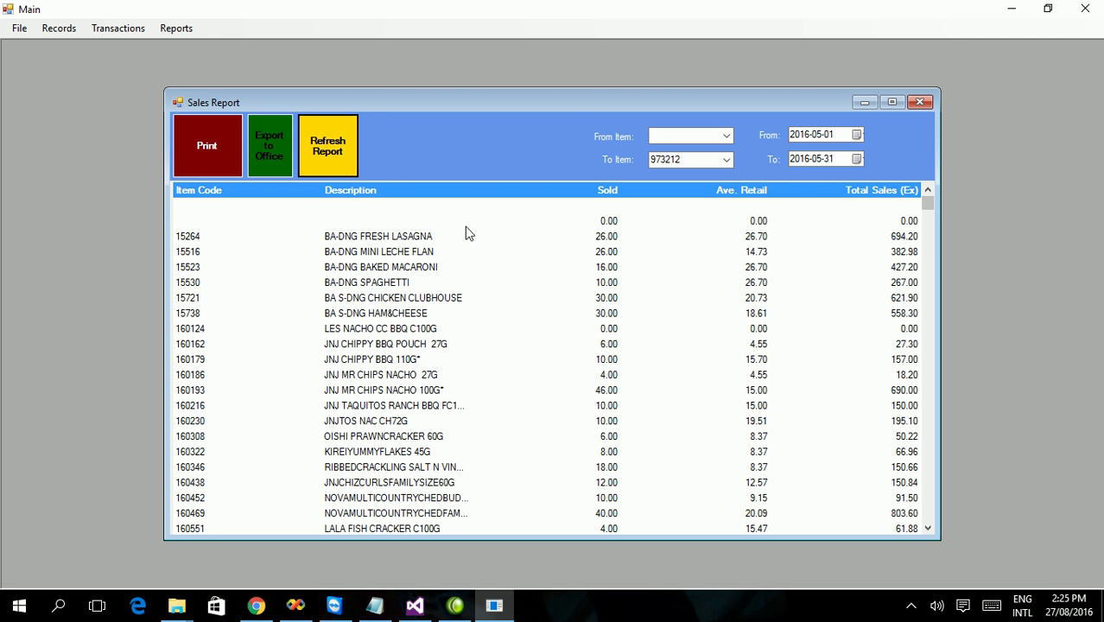
Step: Examine the quantities sold, average retail prices and total sales per item throughout the generated sales report
{"action": "left_click", "coordinate": [370, 251]}
{"action": "scroll", "coordinate": [492, 376], "scroll_direction": "down", "scroll_amount": 2}
{"action": "scroll", "coordinate": [493, 377], "scroll_direction": "up", "scroll_amount": 2}
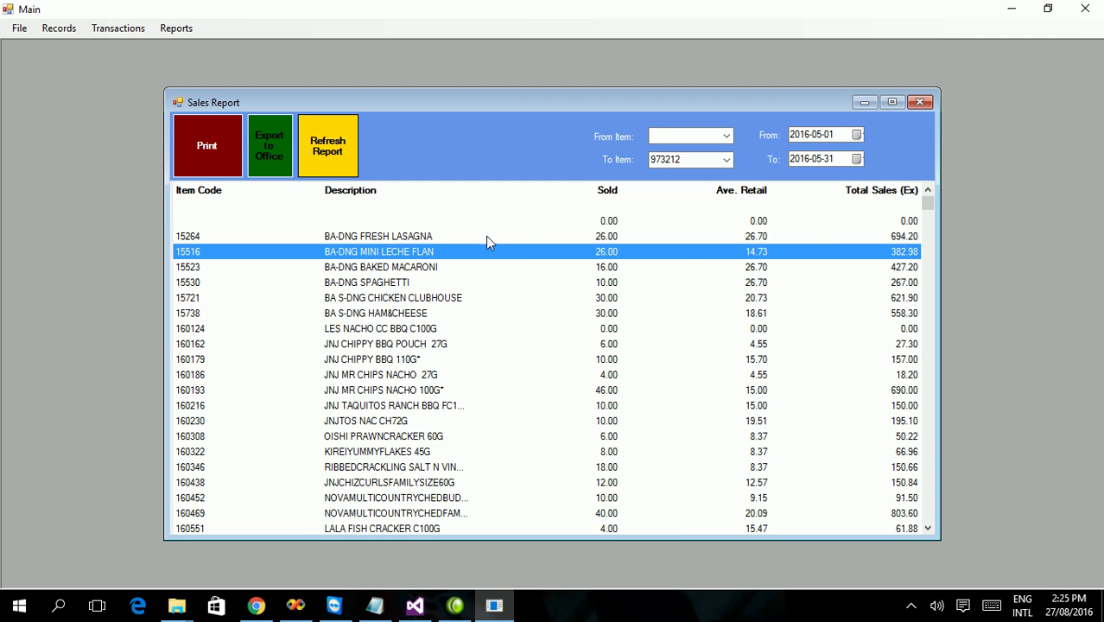
{"action": "left_click", "coordinate": [581, 235]}
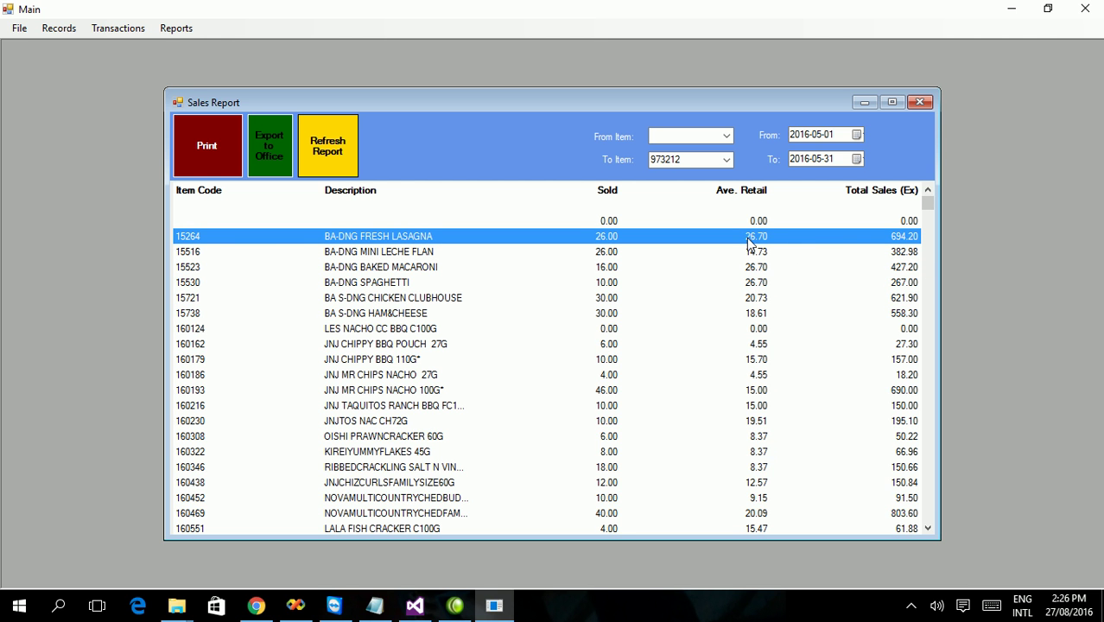
{"action": "left_click_drag", "start_coordinate": [927, 202], "coordinate": [935, 432]}
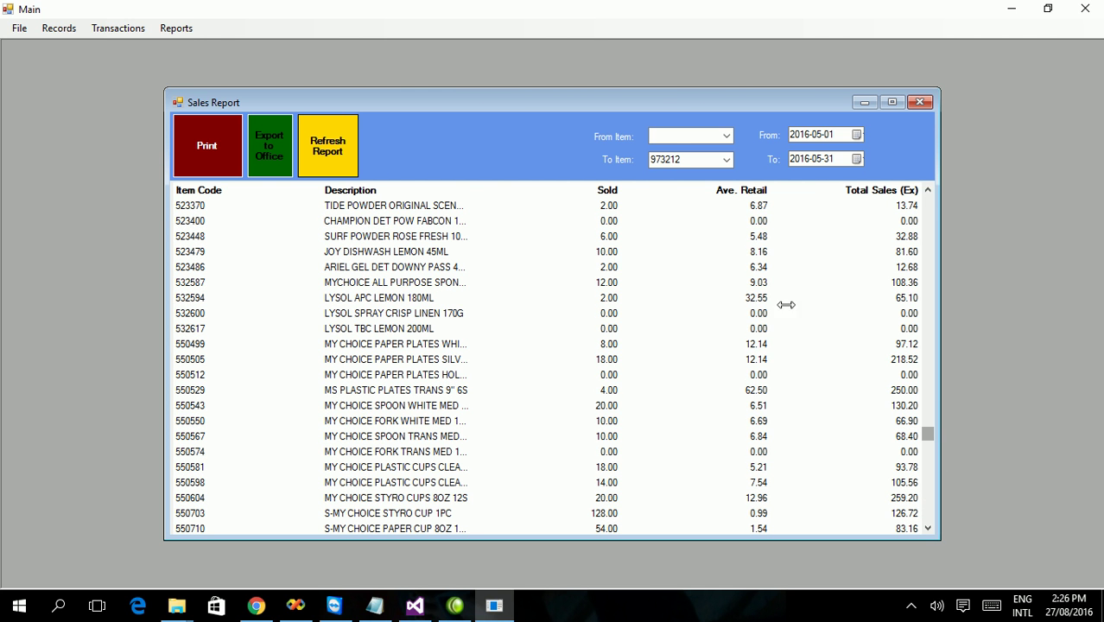
{"action": "left_click", "coordinate": [726, 136]}
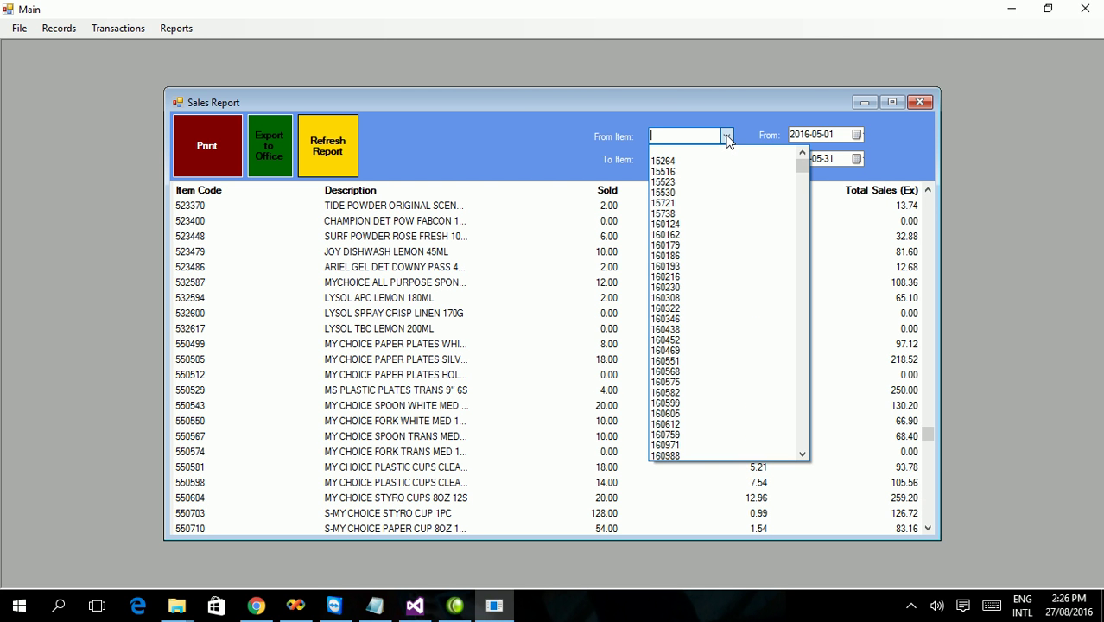
{"action": "left_click", "coordinate": [850, 300]}
{"action": "left_click_drag", "start_coordinate": [925, 433], "coordinate": [925, 431]}
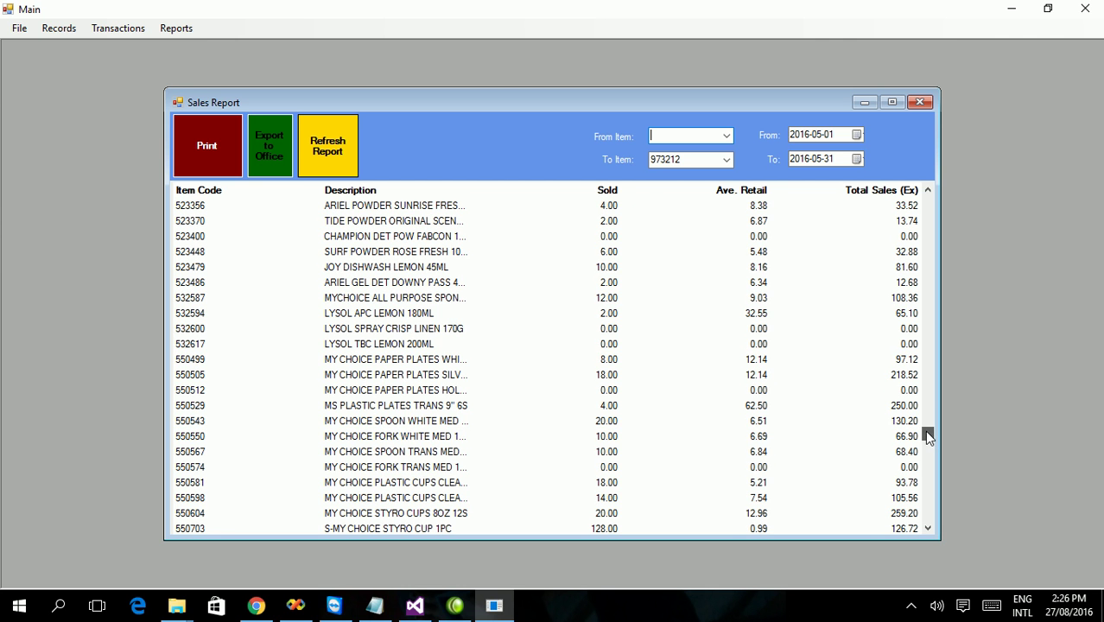
{"action": "left_click", "coordinate": [231, 367]}
Step: Set the starting item of the sales report to 501453
{"action": "left_click", "coordinate": [727, 135]}
{"action": "left_click_drag", "start_coordinate": [804, 175], "coordinate": [800, 364]}
{"action": "scroll", "coordinate": [745, 208], "scroll_direction": "up", "scroll_amount": 3}
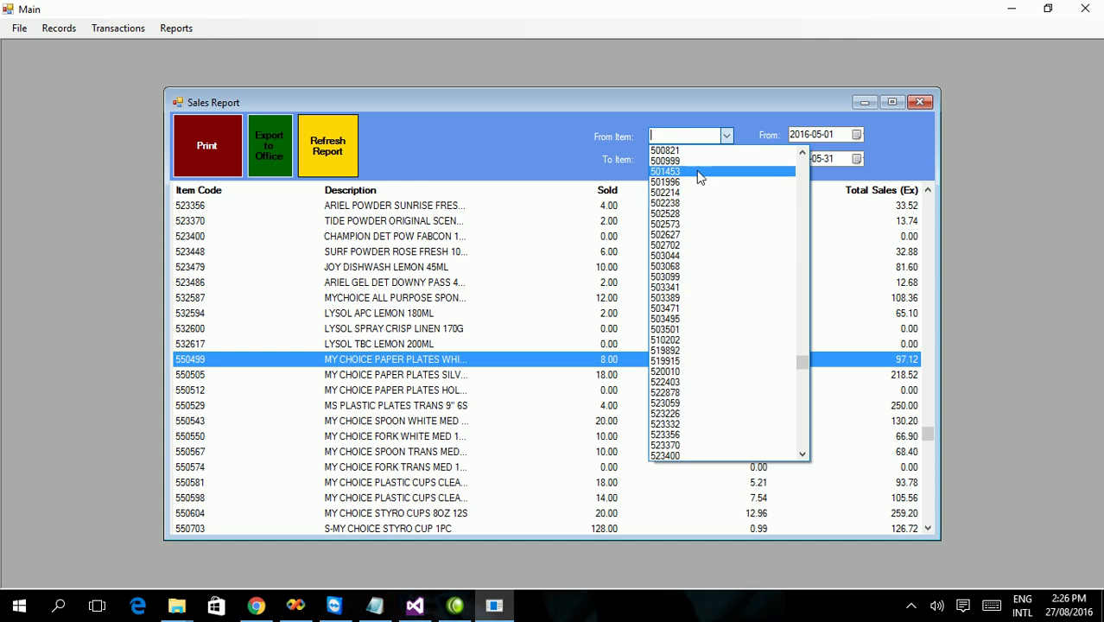
{"action": "left_click", "coordinate": [699, 173]}
Step: Set the ending item of the sales report to 561266 and regenerate the report
{"action": "left_click", "coordinate": [727, 159]}
{"action": "left_click_drag", "start_coordinate": [802, 466], "coordinate": [792, 377]}
{"action": "scroll", "coordinate": [747, 438], "scroll_direction": "down", "scroll_amount": 6}
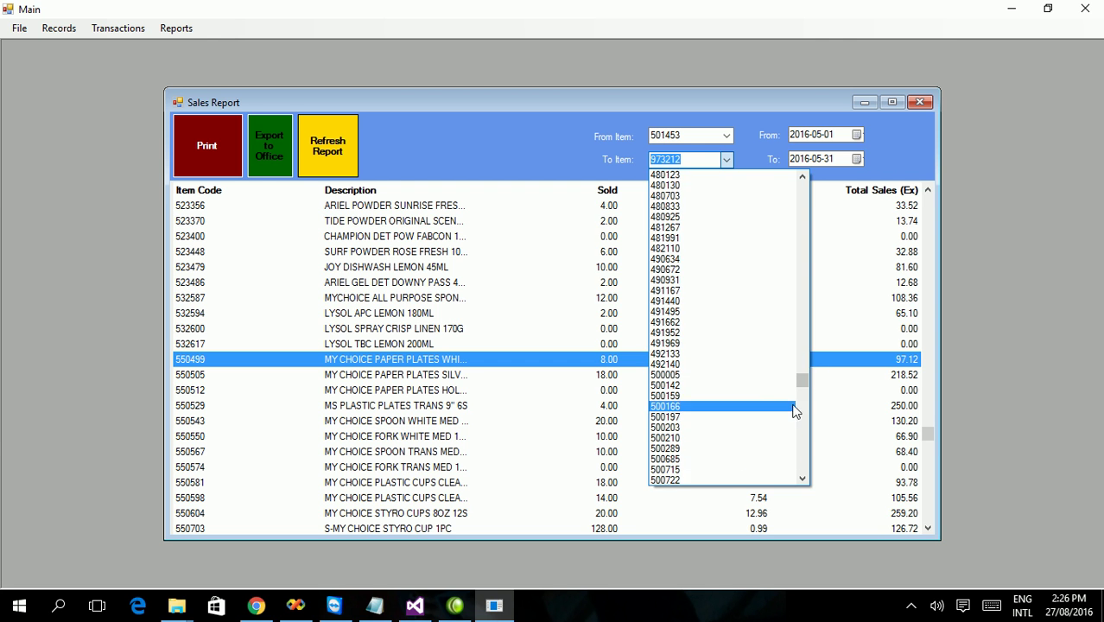
{"action": "left_click", "coordinate": [730, 480]}
{"action": "left_click", "coordinate": [727, 160]}
{"action": "scroll", "coordinate": [755, 338], "scroll_direction": "down", "scroll_amount": 5}
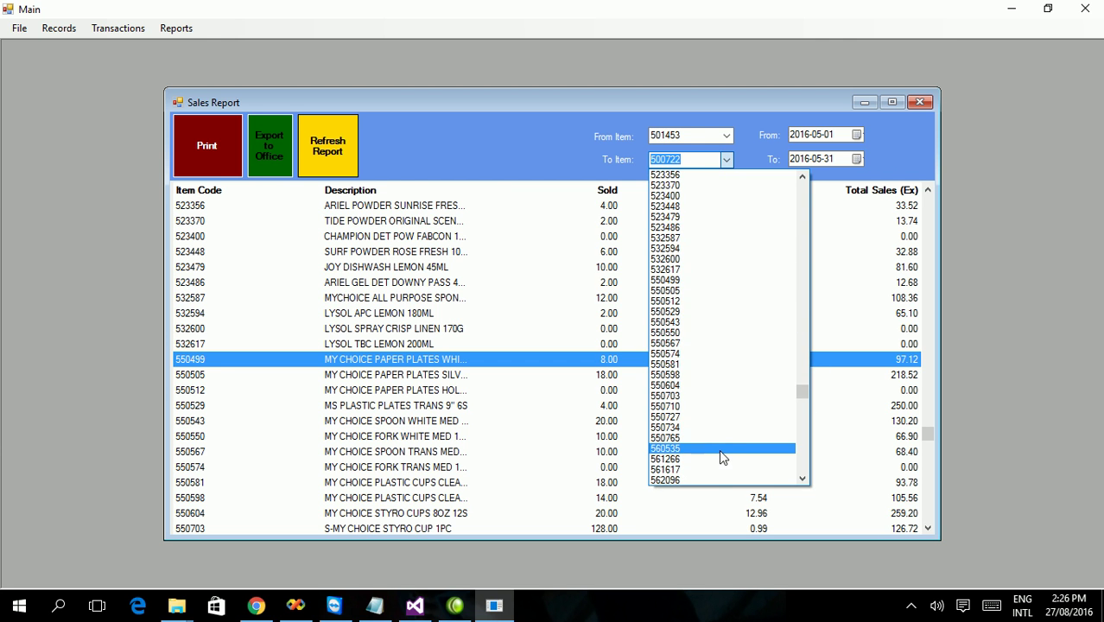
{"action": "left_click", "coordinate": [724, 459]}
{"action": "left_click", "coordinate": [322, 148]}
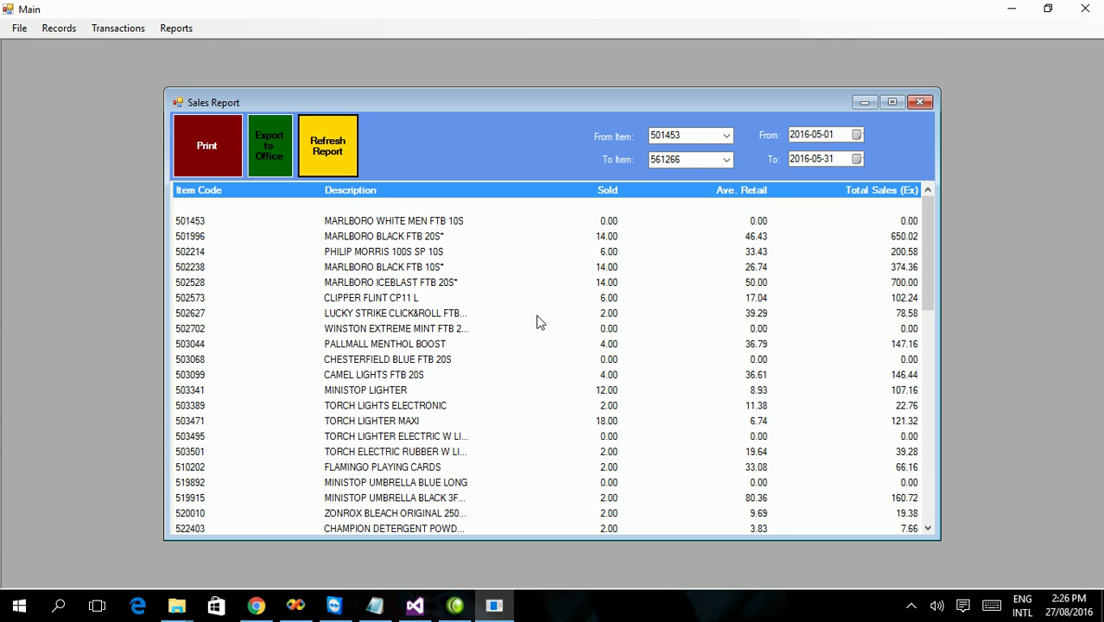
Step: Review the filtered sales report down to its total row, and close the report
{"action": "left_click", "coordinate": [377, 221]}
{"action": "scroll", "coordinate": [879, 388], "scroll_direction": "down", "scroll_amount": 5}
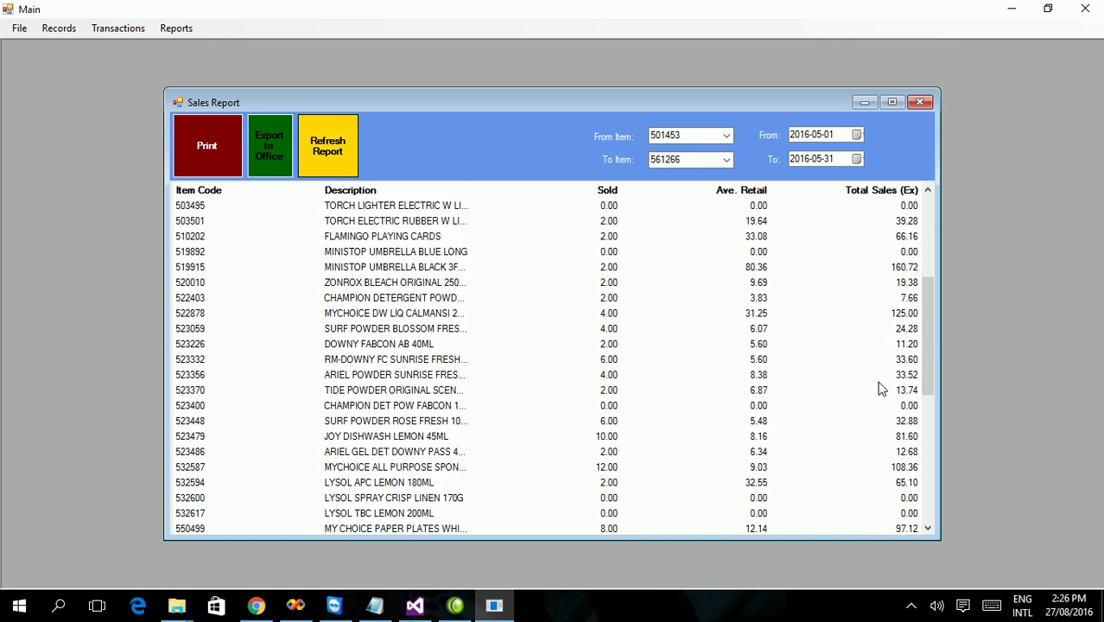
{"action": "scroll", "coordinate": [879, 388], "scroll_direction": "down", "scroll_amount": 7}
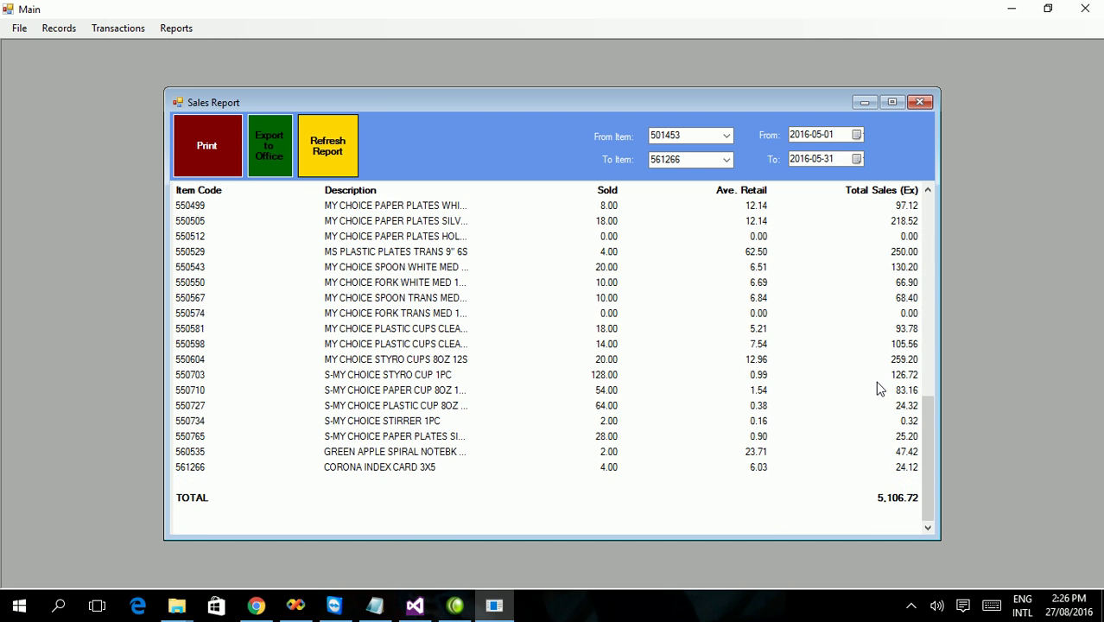
{"action": "scroll", "coordinate": [880, 387], "scroll_direction": "up", "scroll_amount": 12}
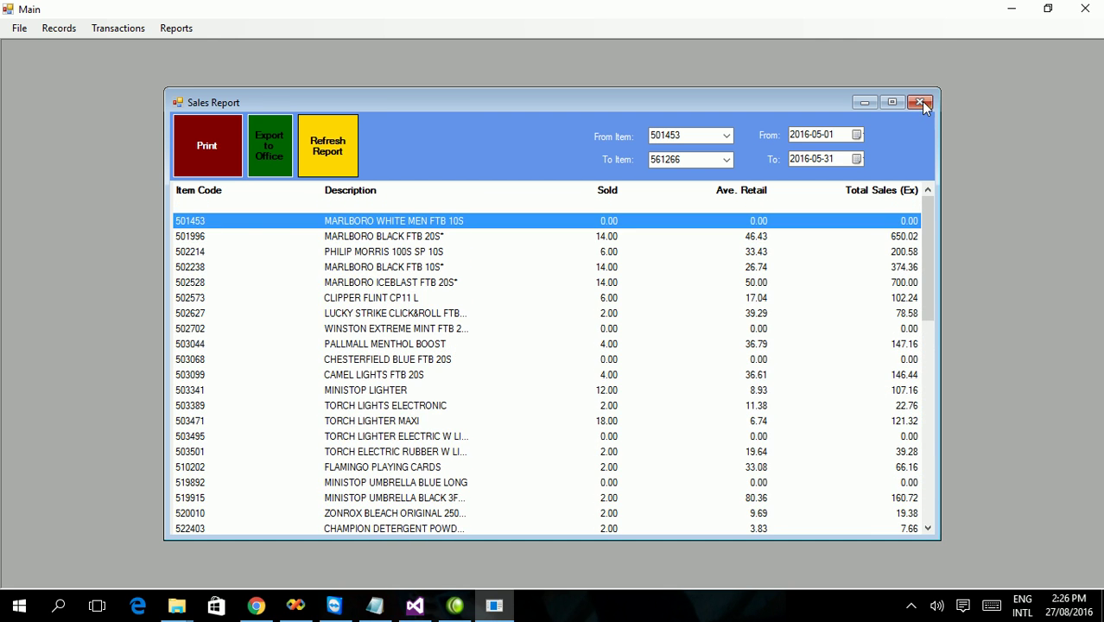
{"action": "left_click", "coordinate": [920, 102]}
Step: Open the summary version of the inventory report
{"action": "left_click", "coordinate": [188, 27]}
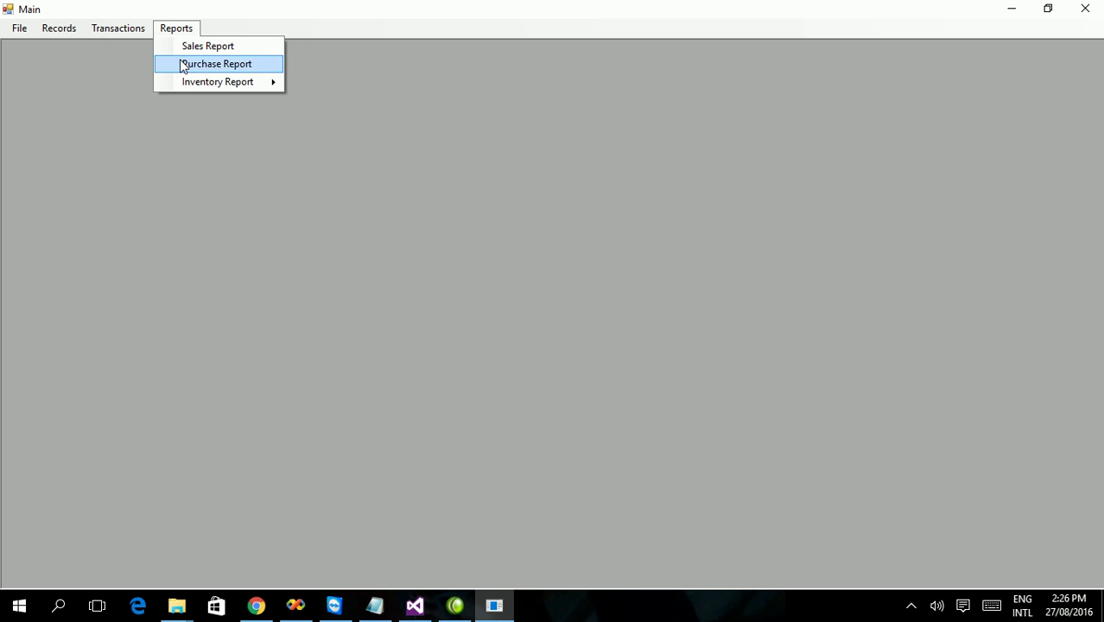
{"action": "mouse_move", "coordinate": [182, 84]}
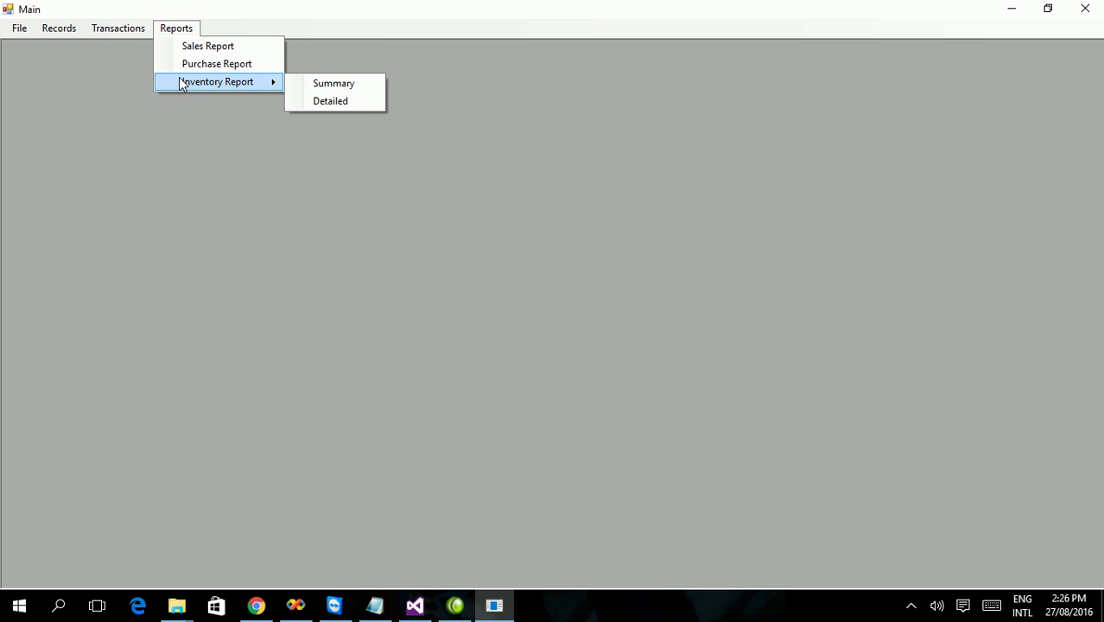
{"action": "left_click", "coordinate": [296, 86]}
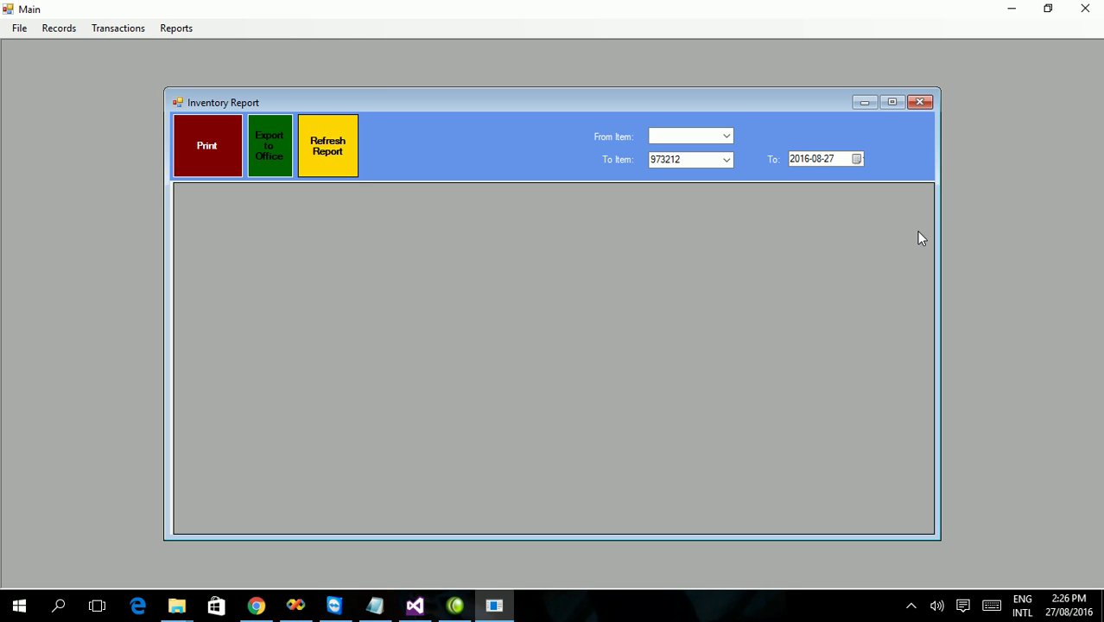
{"action": "left_click", "coordinate": [666, 135]}
Step: Set the inventory report's end date to 2016-05-31 and generate the report for the full item range
{"action": "left_click", "coordinate": [856, 158]}
{"action": "left_click", "coordinate": [795, 181]}
{"action": "left_click", "coordinate": [795, 181]}
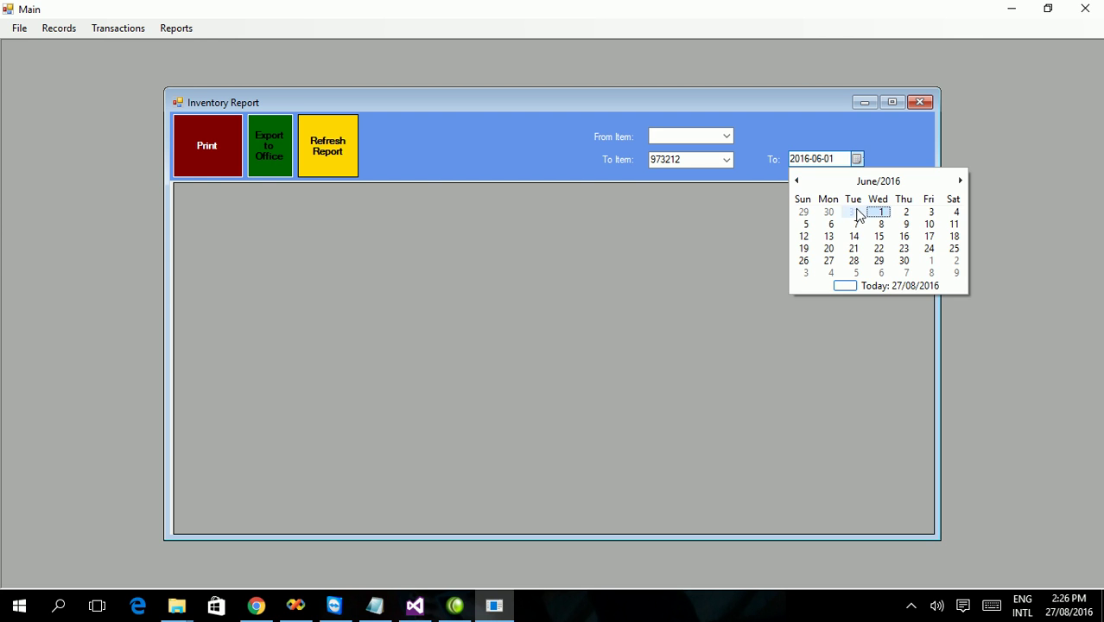
{"action": "left_click", "coordinate": [856, 211]}
{"action": "left_click", "coordinate": [328, 146]}
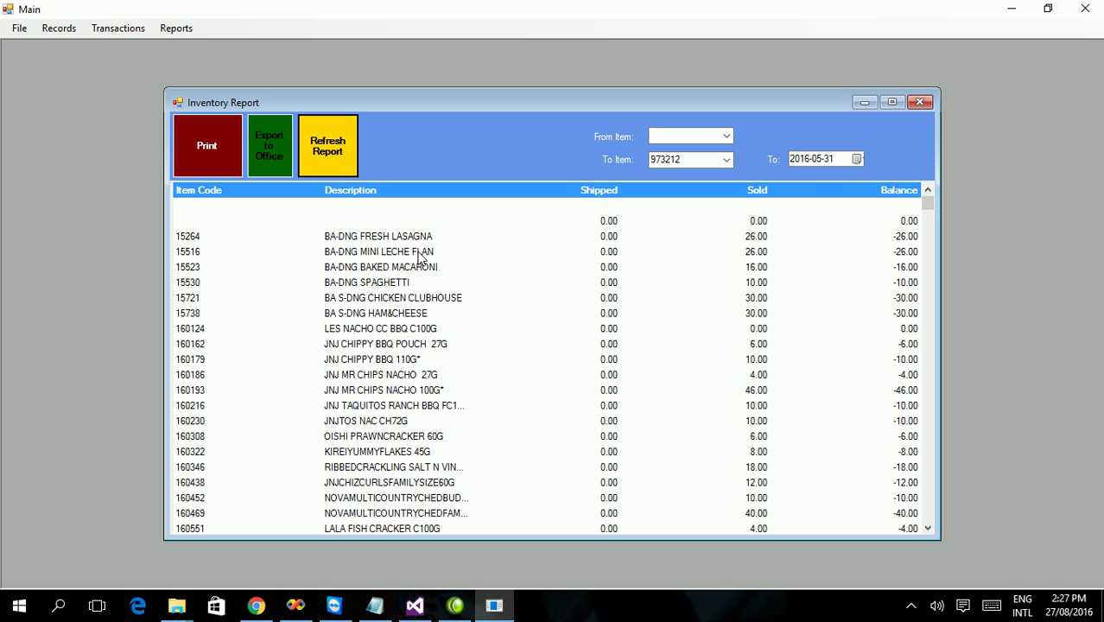
Step: Examine the shipped, sold and balance quantities per item in the summary inventory report
{"action": "left_click", "coordinate": [757, 241]}
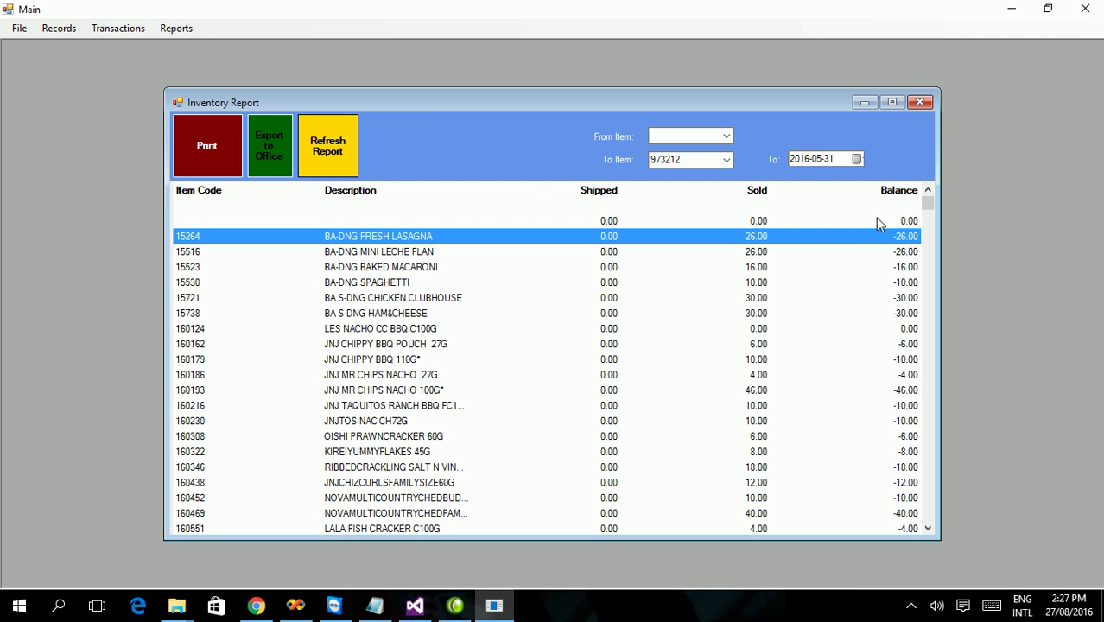
{"action": "scroll", "coordinate": [896, 380], "scroll_direction": "down", "scroll_amount": 8}
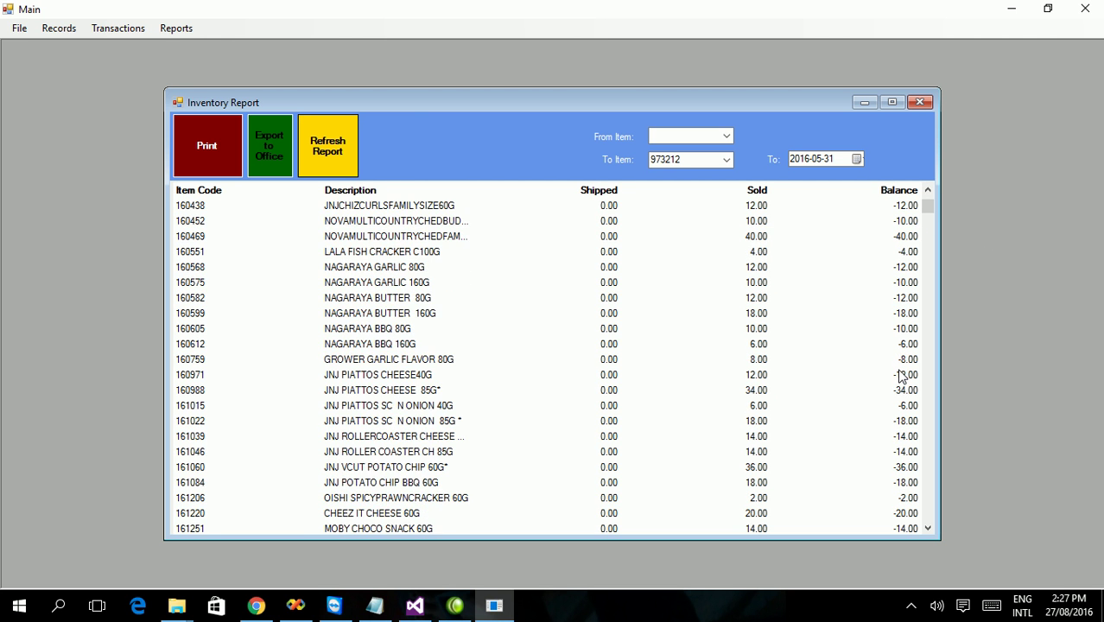
{"action": "scroll", "coordinate": [899, 371], "scroll_direction": "up", "scroll_amount": 8}
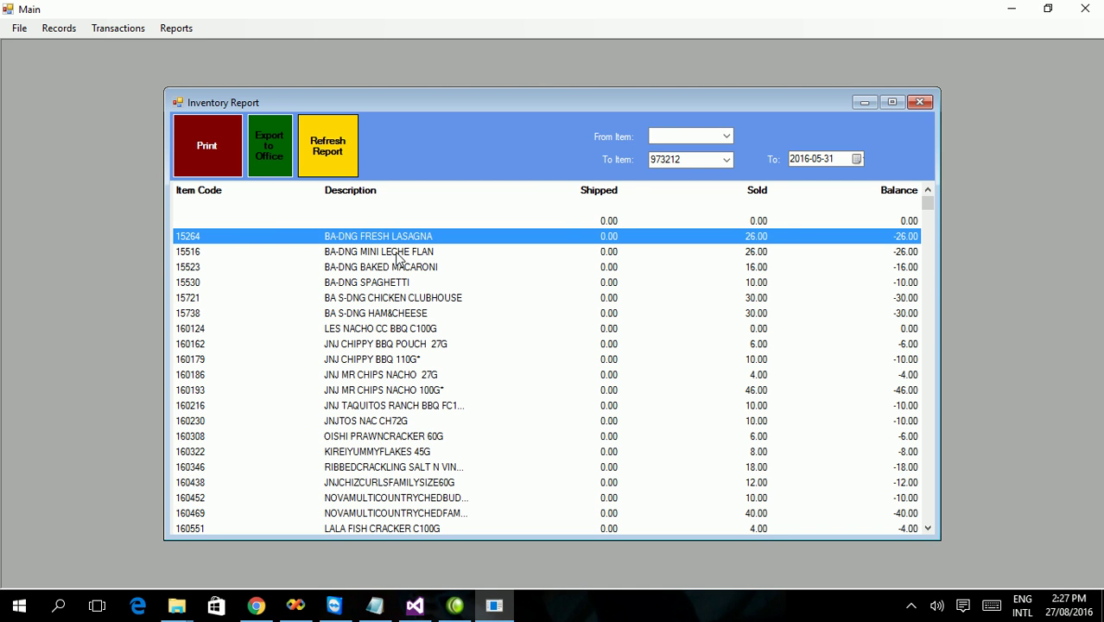
{"action": "left_click", "coordinate": [452, 249]}
{"action": "left_click", "coordinate": [460, 242]}
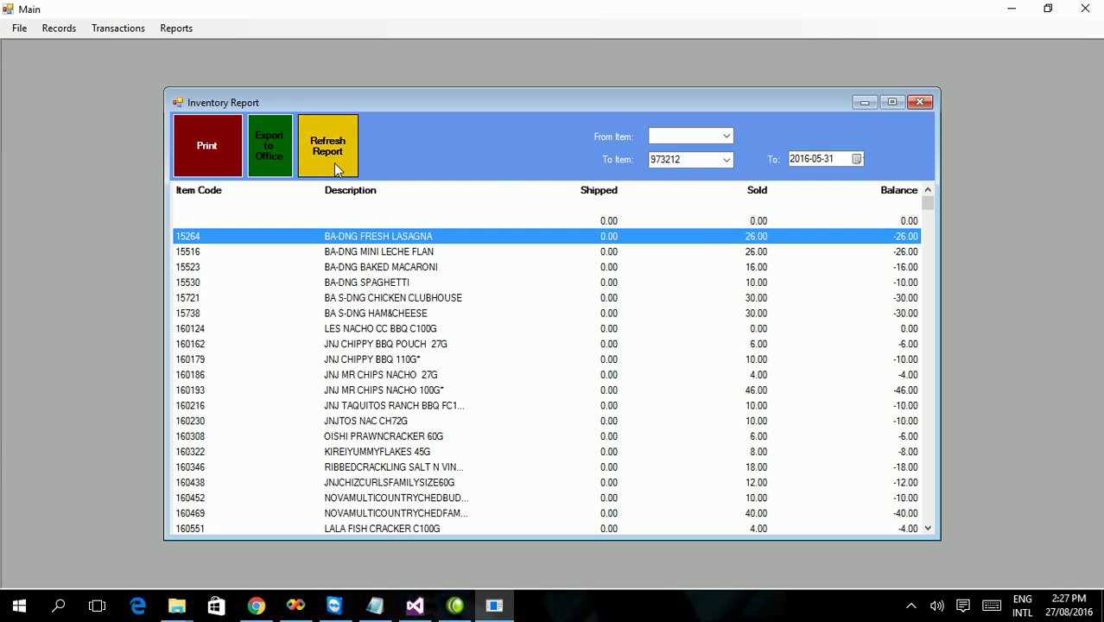
Step: Open the detailed version of the inventory report
{"action": "left_click", "coordinate": [178, 27]}
{"action": "mouse_move", "coordinate": [172, 81]}
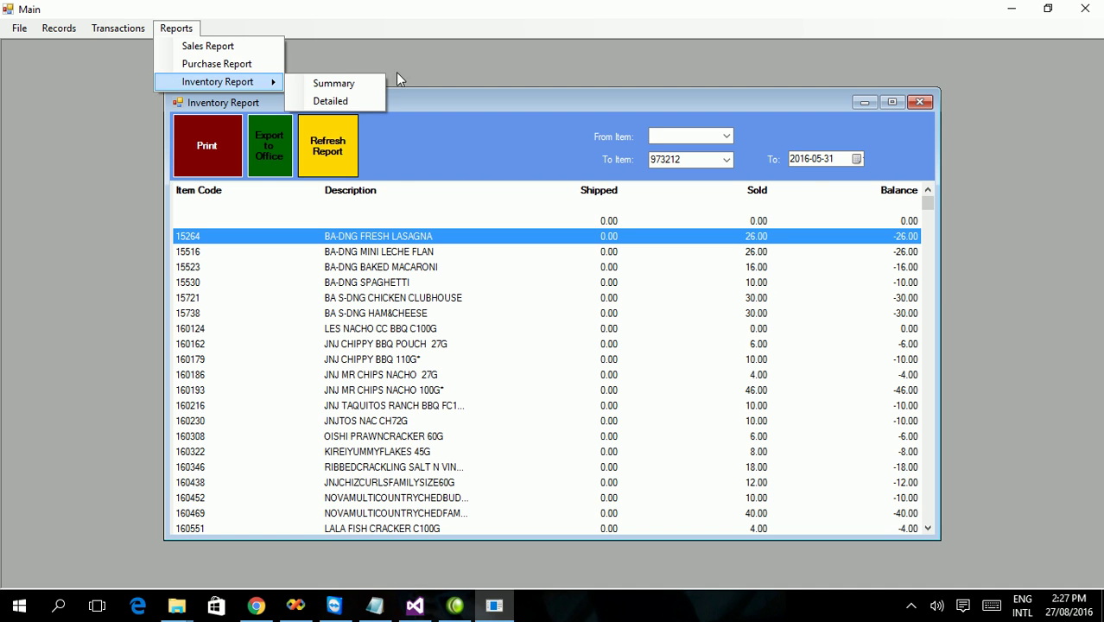
{"action": "left_click", "coordinate": [337, 102]}
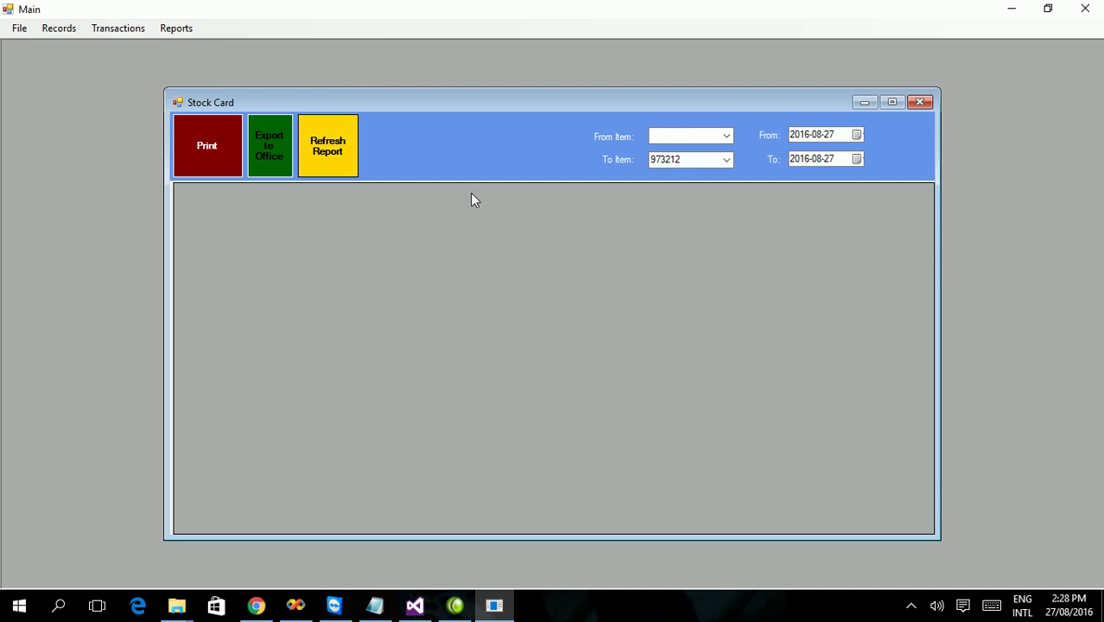
Step: Limit the stock card to a single item by setting both the starting and ending item to 15721
{"action": "left_click", "coordinate": [722, 137]}
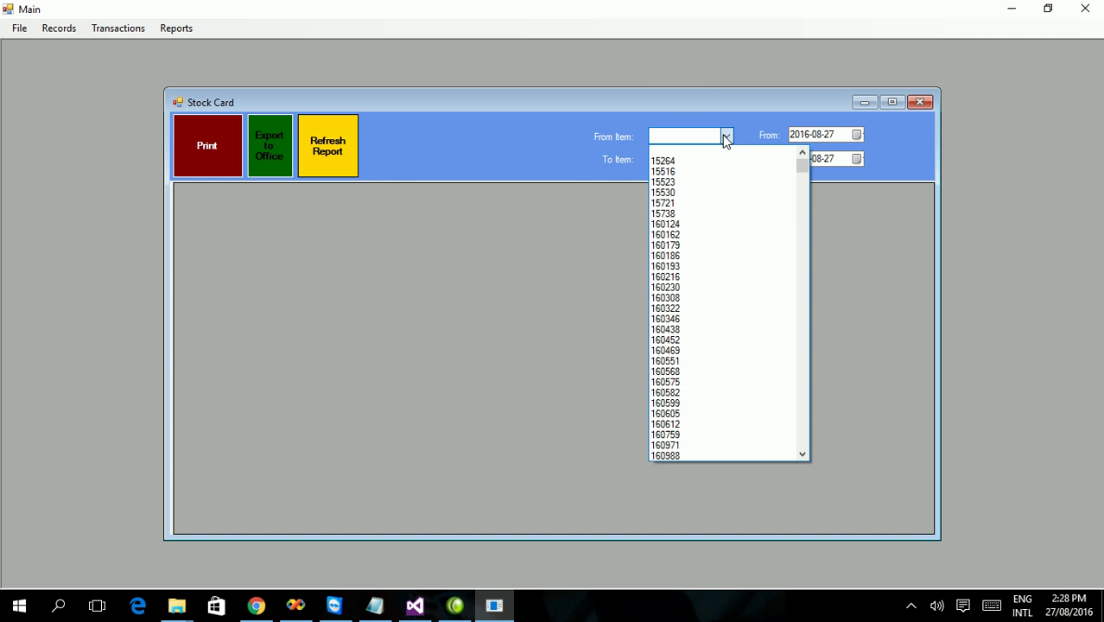
{"action": "left_click", "coordinate": [687, 203]}
{"action": "left_click", "coordinate": [727, 159]}
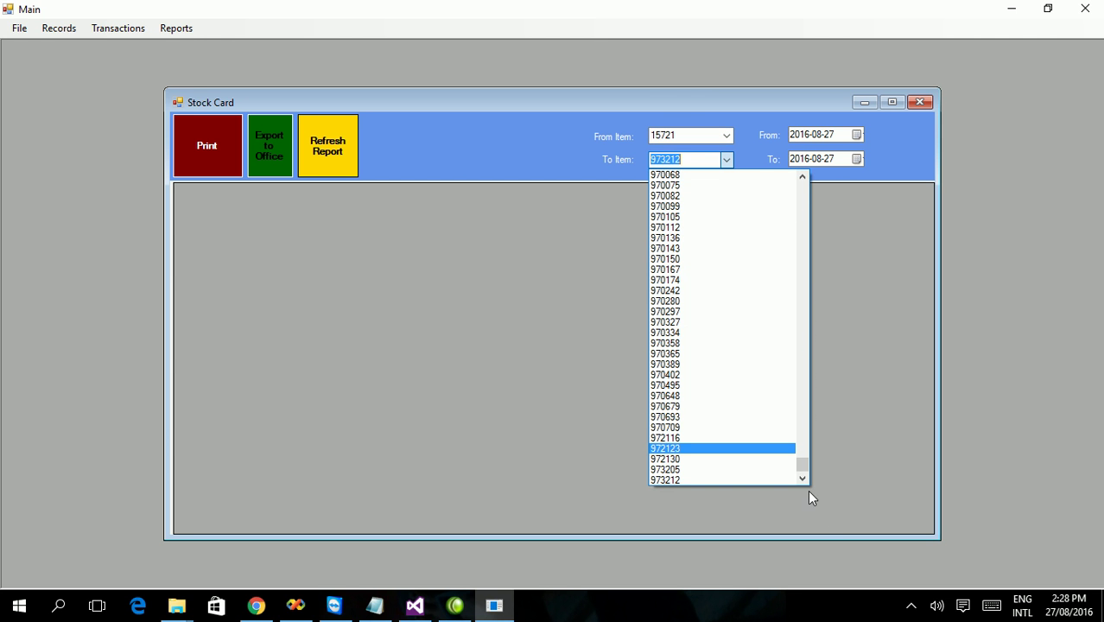
{"action": "left_click_drag", "start_coordinate": [800, 469], "coordinate": [815, 169]}
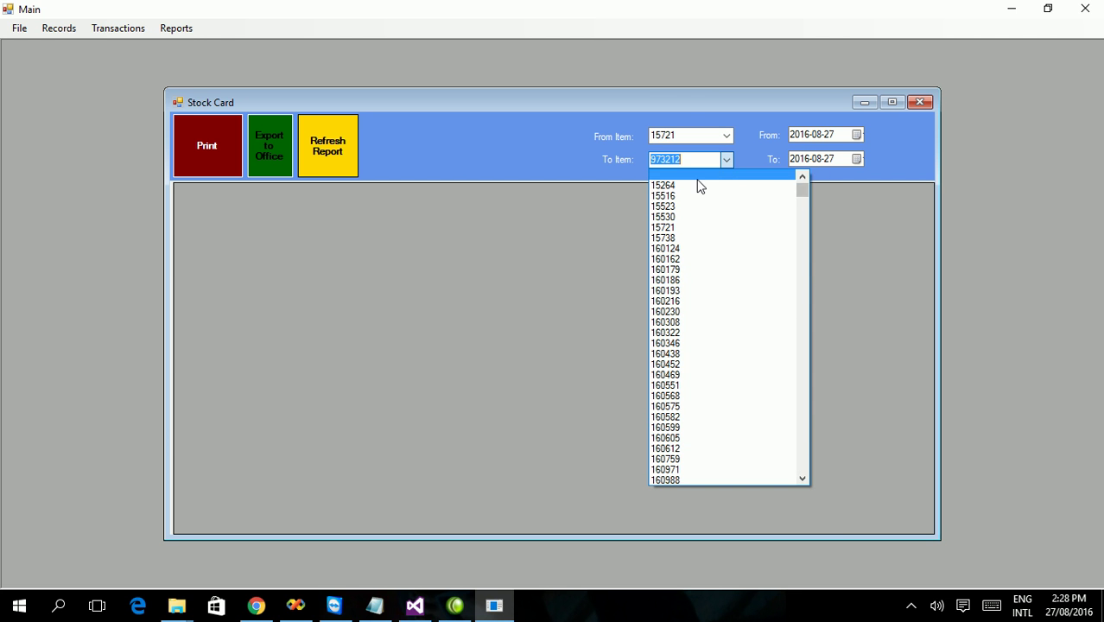
{"action": "left_click", "coordinate": [681, 227]}
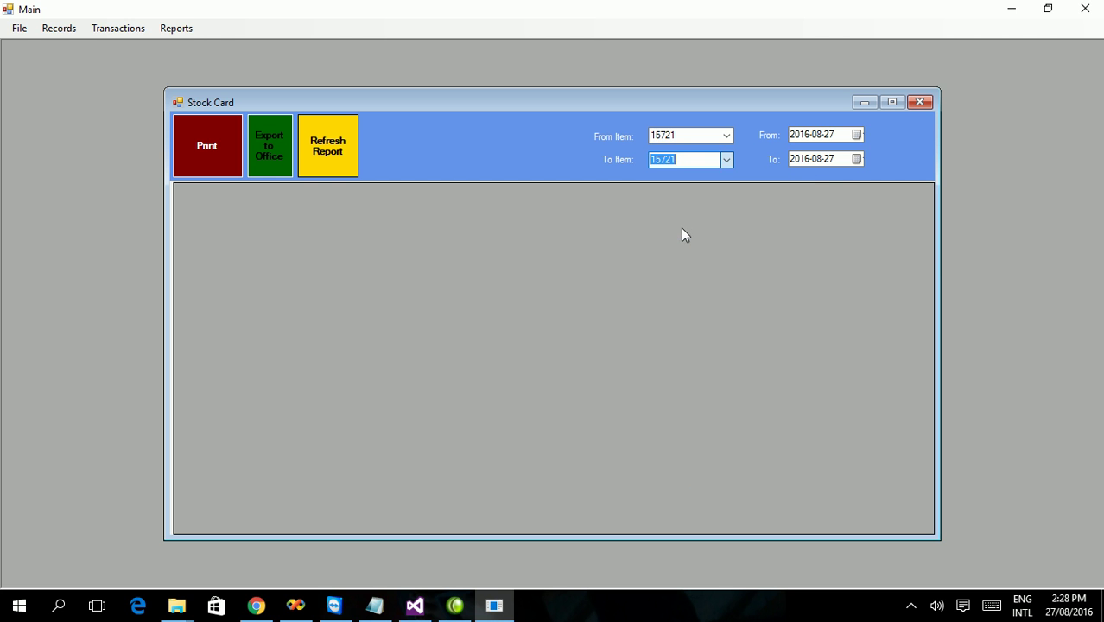
Step: Set the stock card's start date to 2016-05-01 and generate the report for item 15721
{"action": "left_click", "coordinate": [857, 136]}
{"action": "left_click", "coordinate": [798, 156]}
{"action": "left_click", "coordinate": [797, 157]}
{"action": "left_click", "coordinate": [797, 157]}
{"action": "left_click", "coordinate": [797, 157]}
{"action": "left_click", "coordinate": [960, 156]}
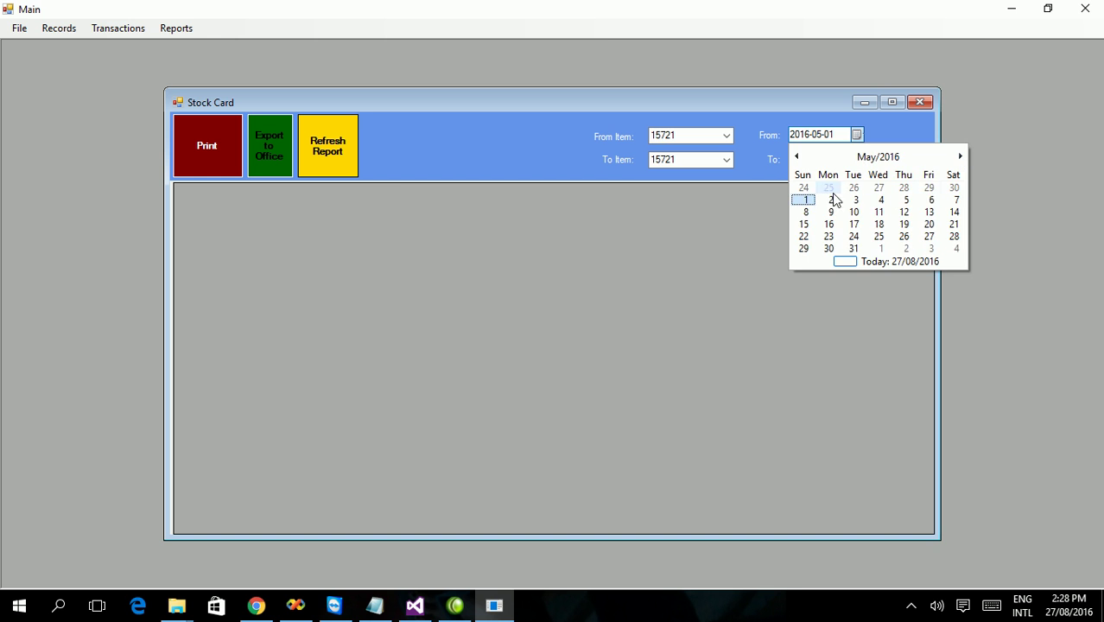
{"action": "left_click", "coordinate": [804, 201]}
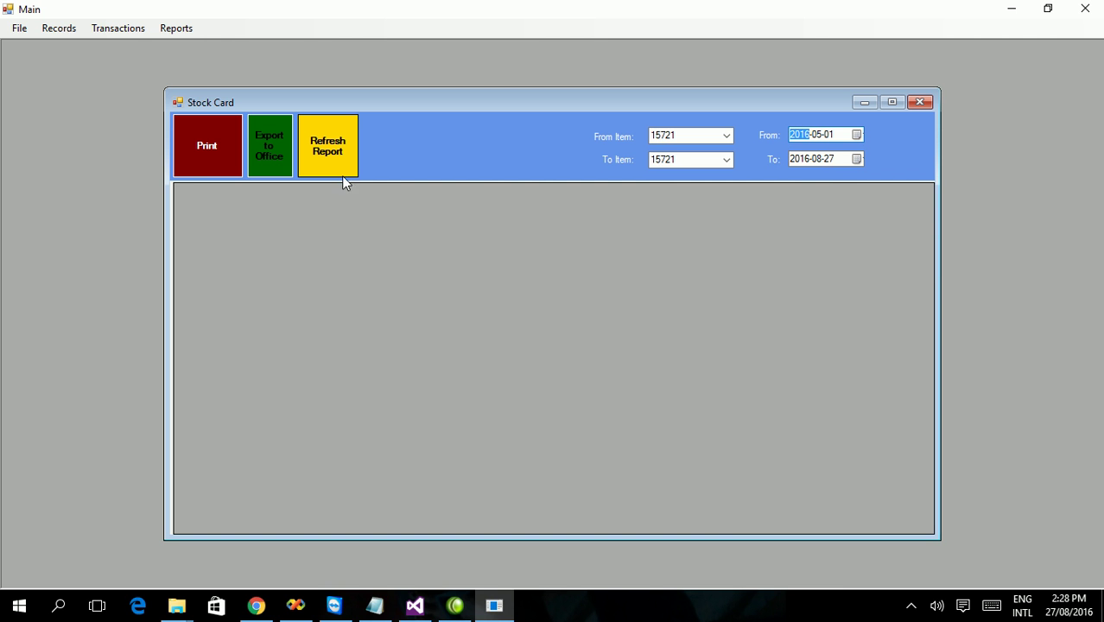
{"action": "left_click", "coordinate": [333, 146]}
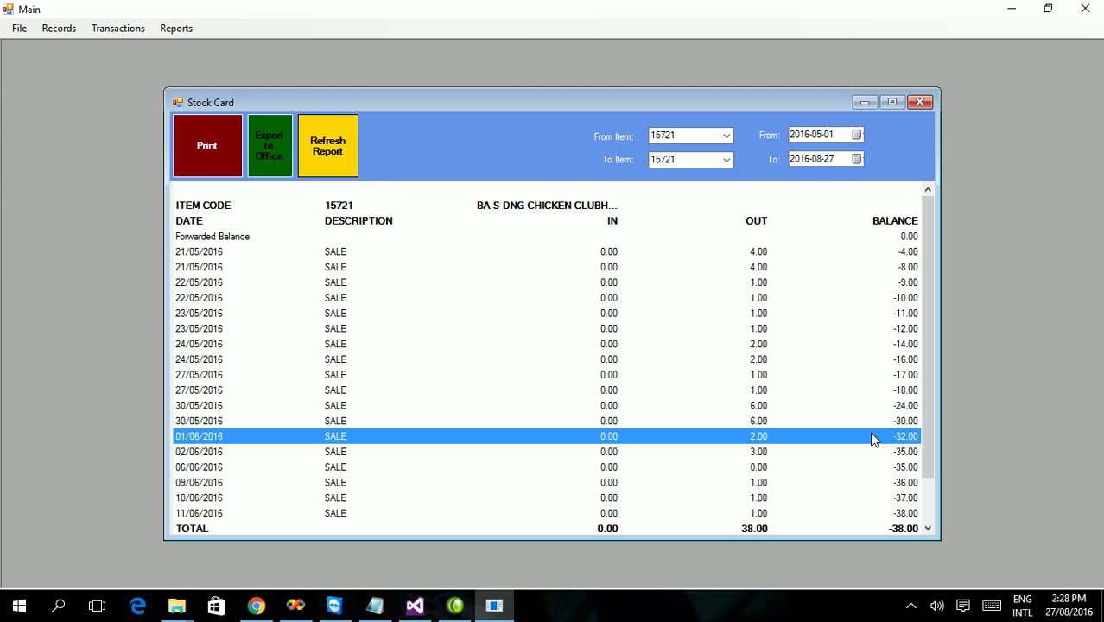
Step: Look over the stock card's entries and close both the stock card and the inventory report
{"action": "scroll", "coordinate": [873, 441], "scroll_direction": "down", "scroll_amount": 2}
{"action": "scroll", "coordinate": [872, 440], "scroll_direction": "up", "scroll_amount": 2}
{"action": "left_click", "coordinate": [920, 102]}
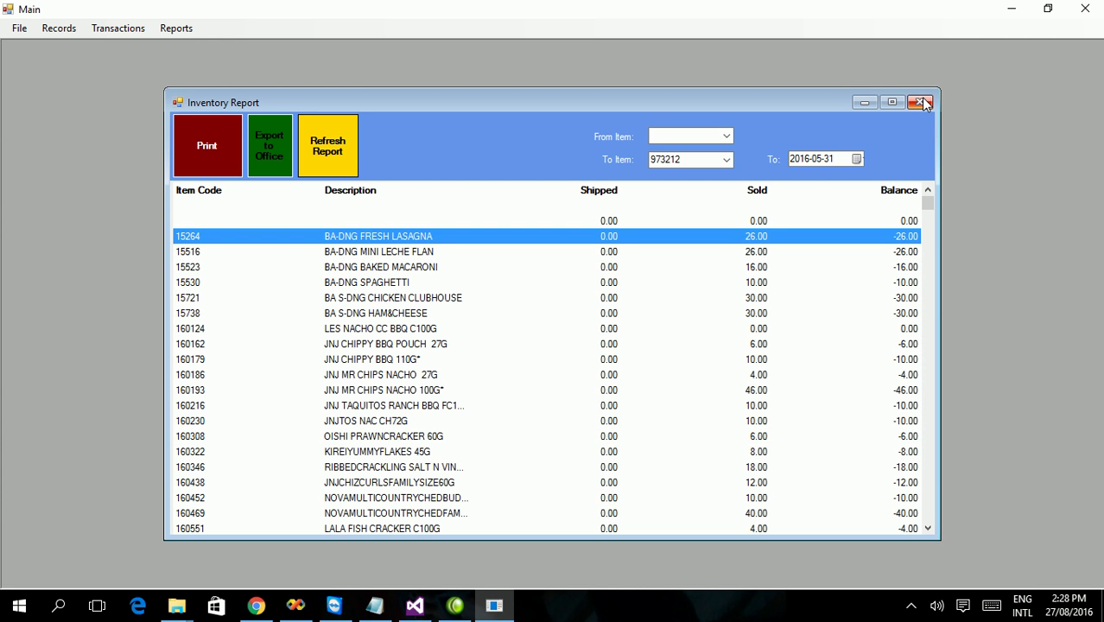
{"action": "left_click", "coordinate": [921, 102]}
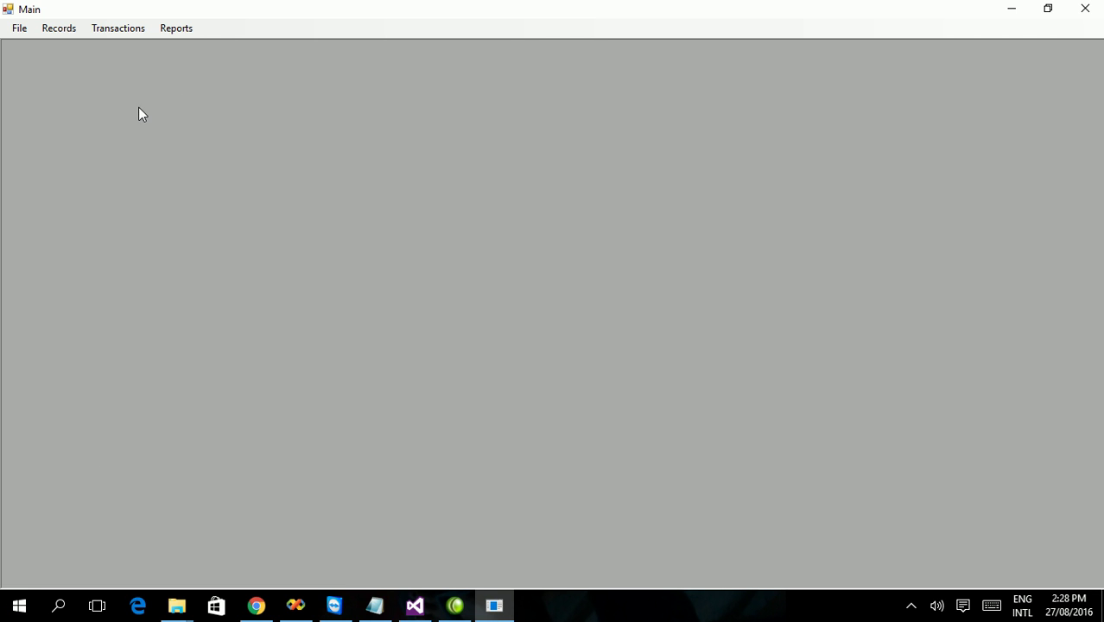
Step: Review the Excel import formats for the SALES, PURCHASES, ITEMS and KIT sheets, including each sheet name, and close the reference window
{"action": "left_click", "coordinate": [122, 33]}
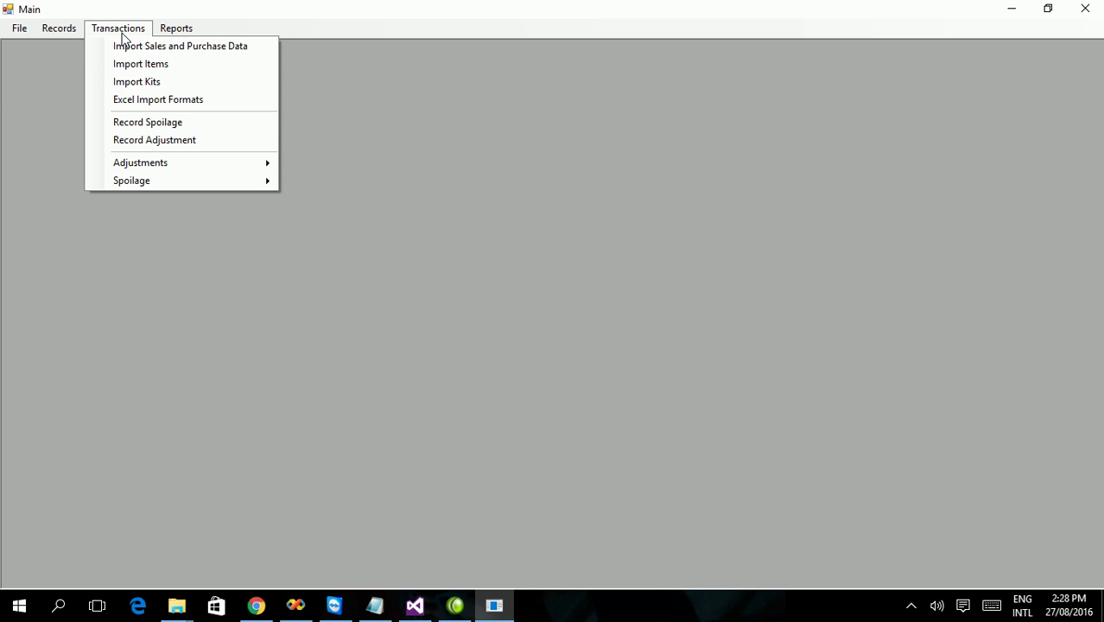
{"action": "left_click", "coordinate": [111, 100]}
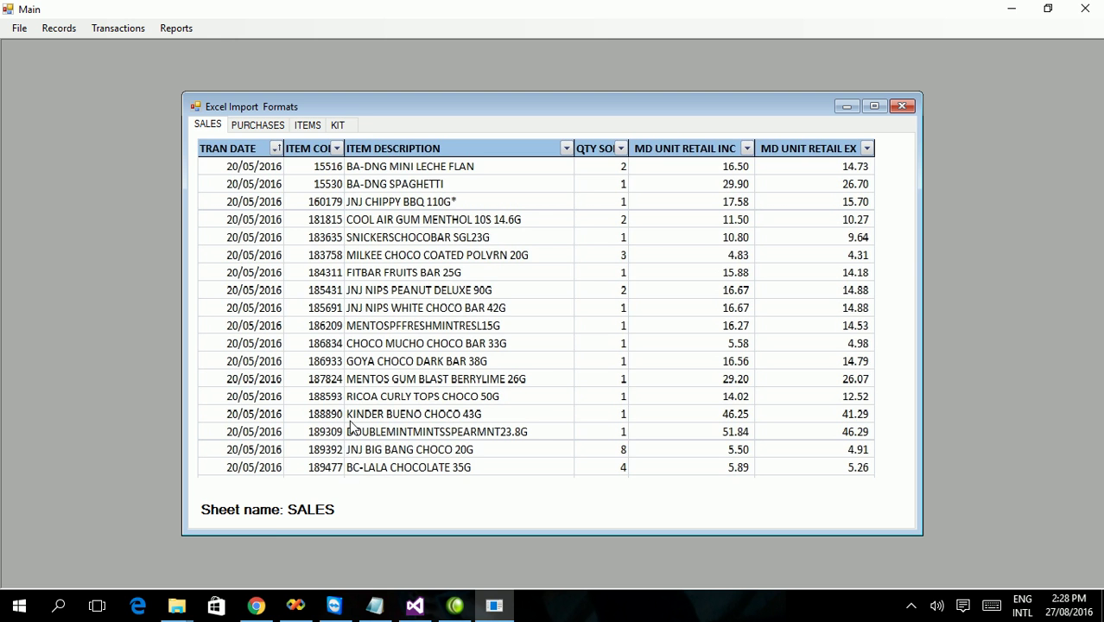
{"action": "left_click", "coordinate": [256, 126]}
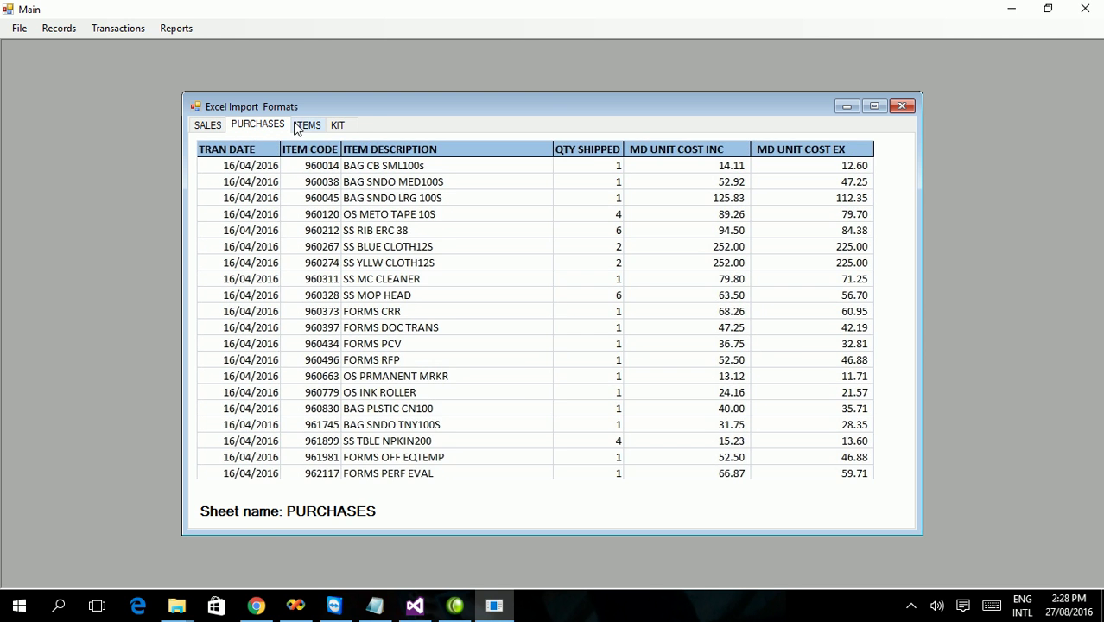
{"action": "left_click", "coordinate": [306, 125]}
{"action": "left_click", "coordinate": [338, 126]}
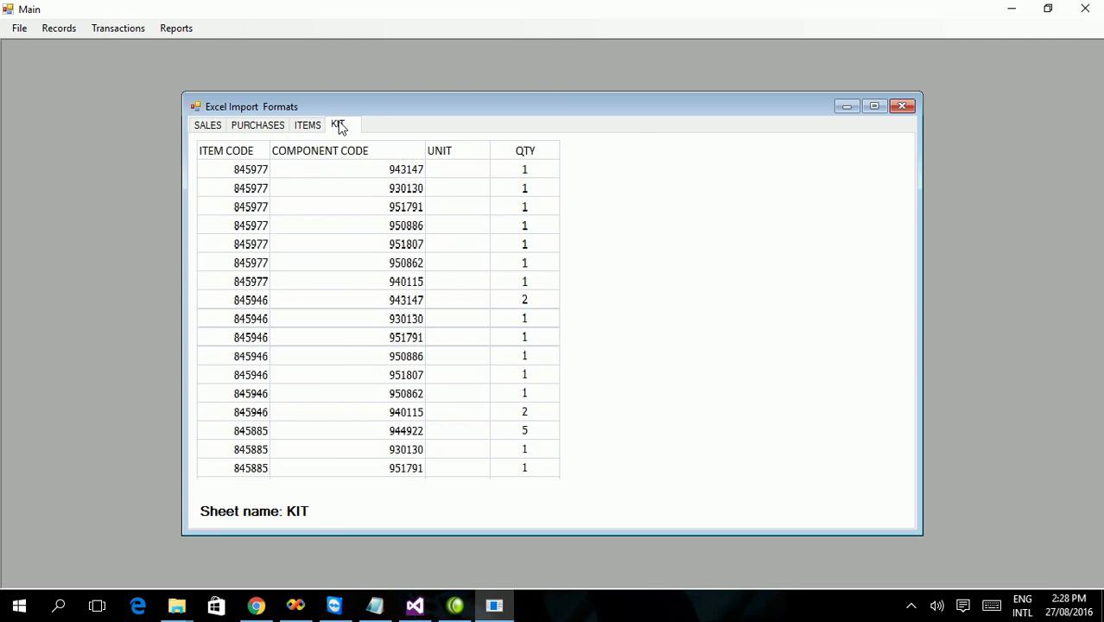
{"action": "left_click", "coordinate": [210, 126]}
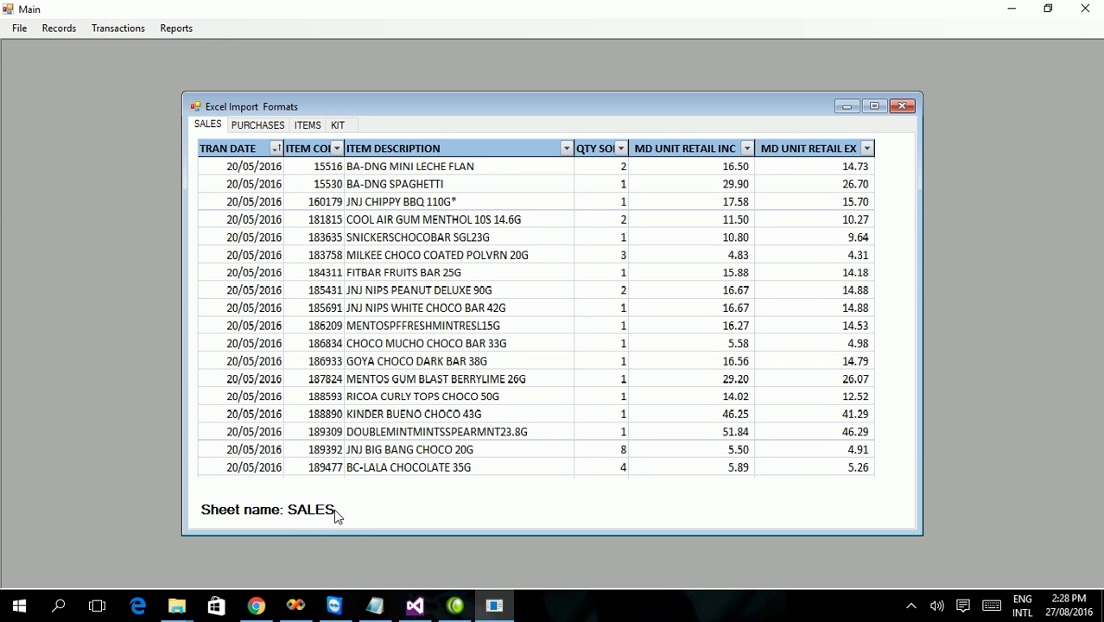
{"action": "left_click", "coordinate": [268, 126]}
{"action": "left_click", "coordinate": [307, 126]}
{"action": "left_click", "coordinate": [338, 127]}
{"action": "left_click", "coordinate": [281, 127]}
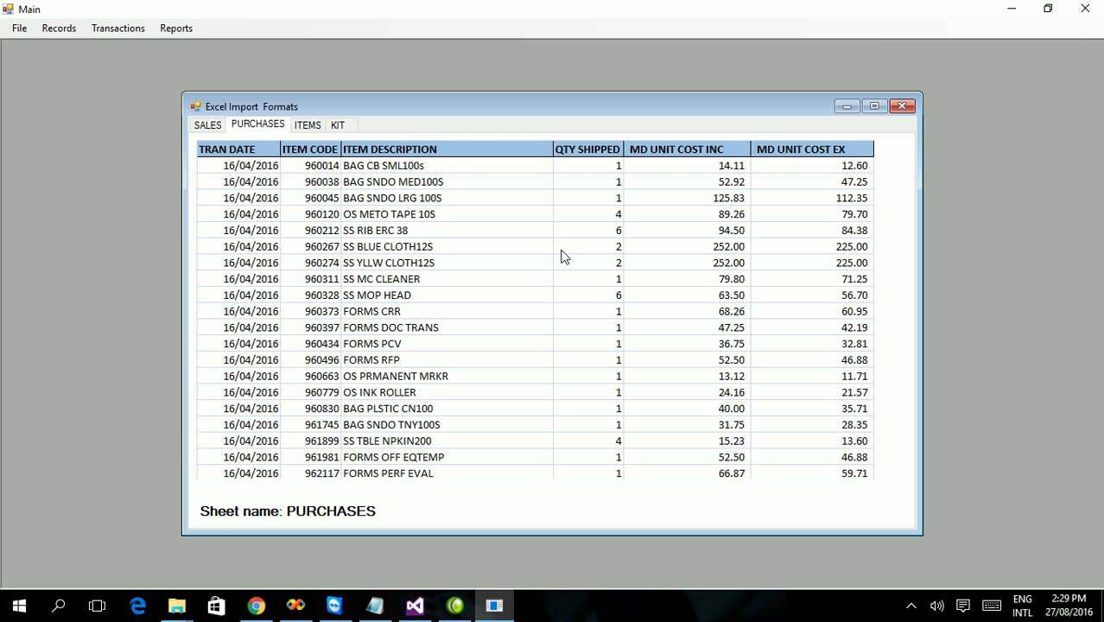
{"action": "left_click", "coordinate": [903, 107]}
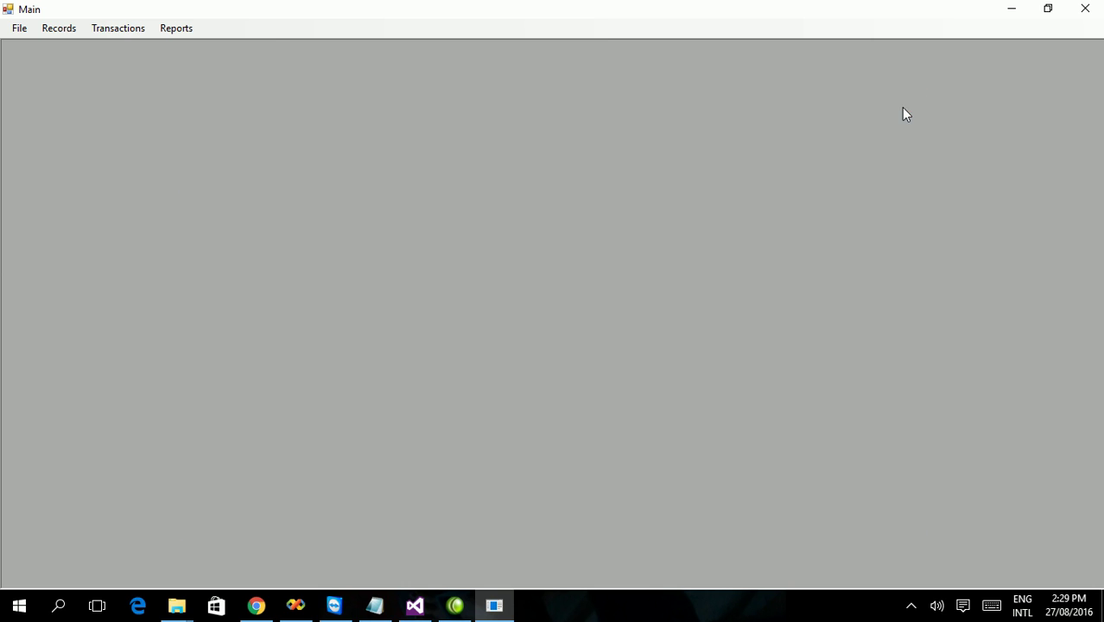
{"action": "left_click", "coordinate": [107, 33]}
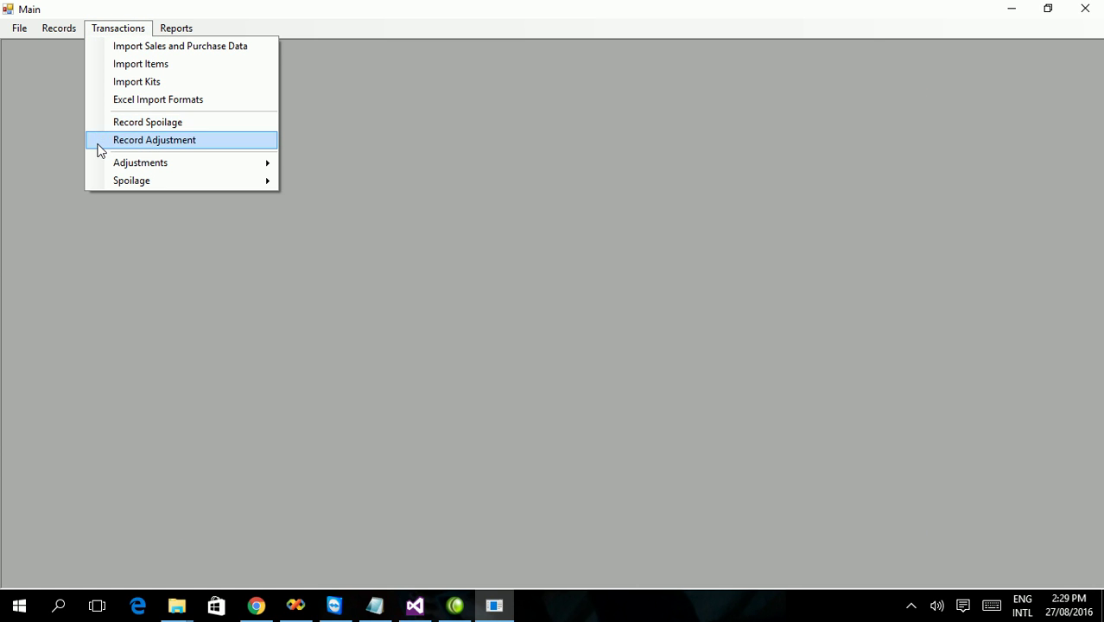
{"action": "mouse_move", "coordinate": [100, 164]}
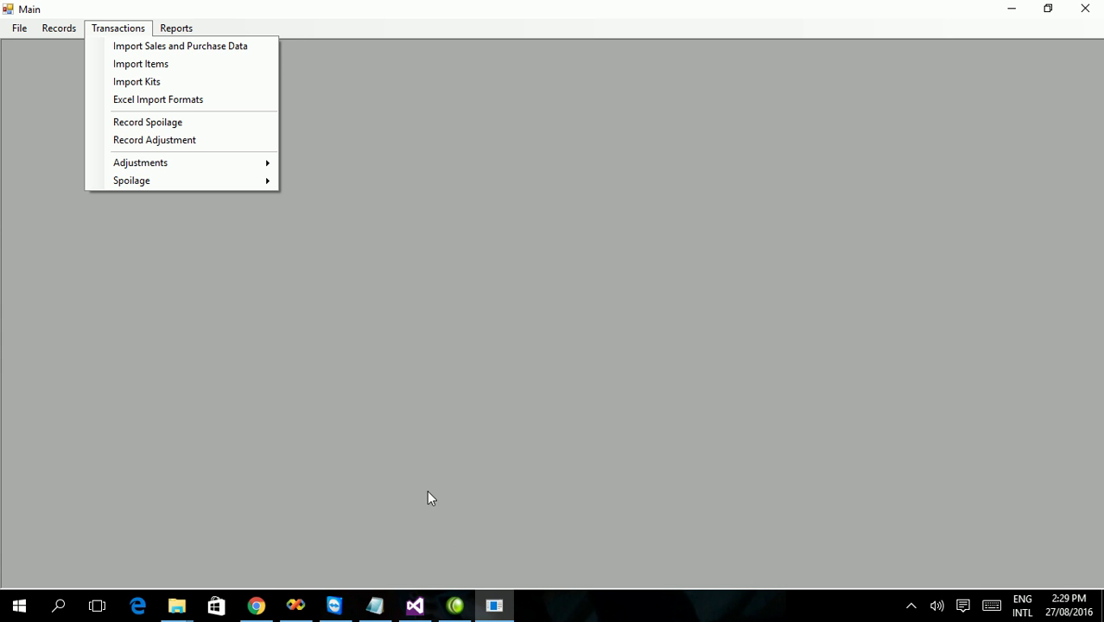
Step: Switch to Chrome and download the Ministop eBIS Update from the Download Updates page
{"action": "left_click", "coordinate": [256, 605]}
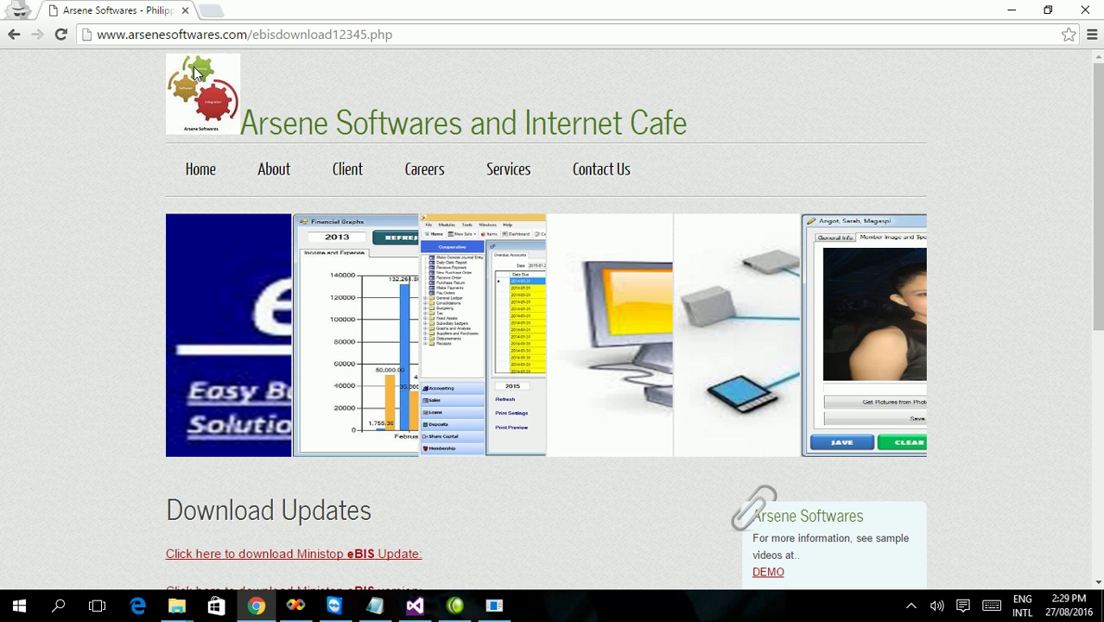
{"action": "left_click_drag", "start_coordinate": [1097, 210], "coordinate": [1071, 410]}
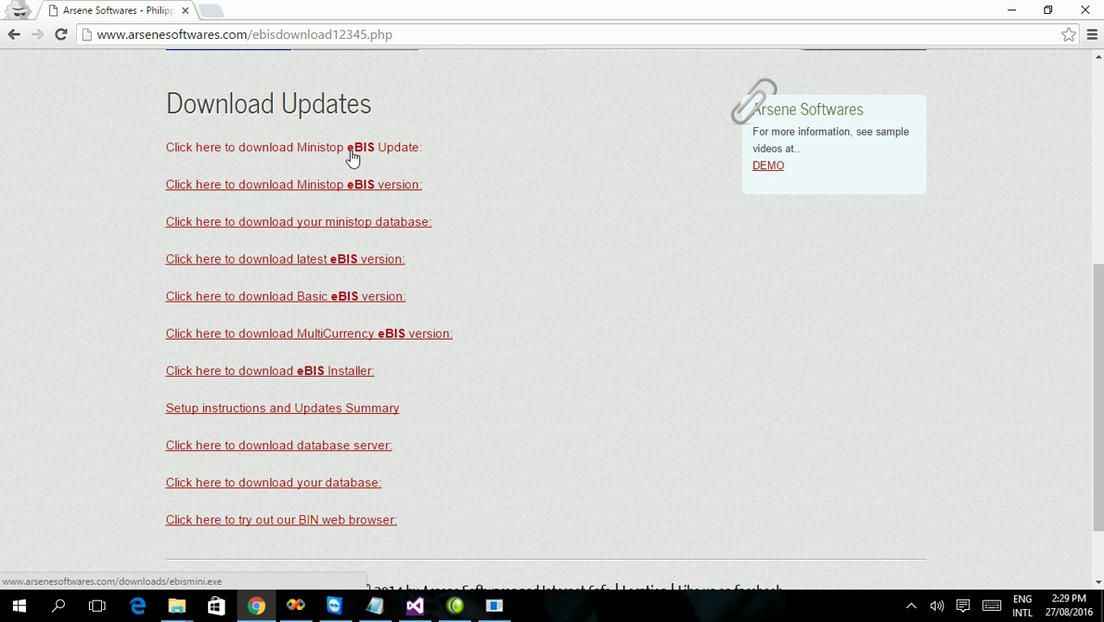
{"action": "left_click", "coordinate": [404, 149]}
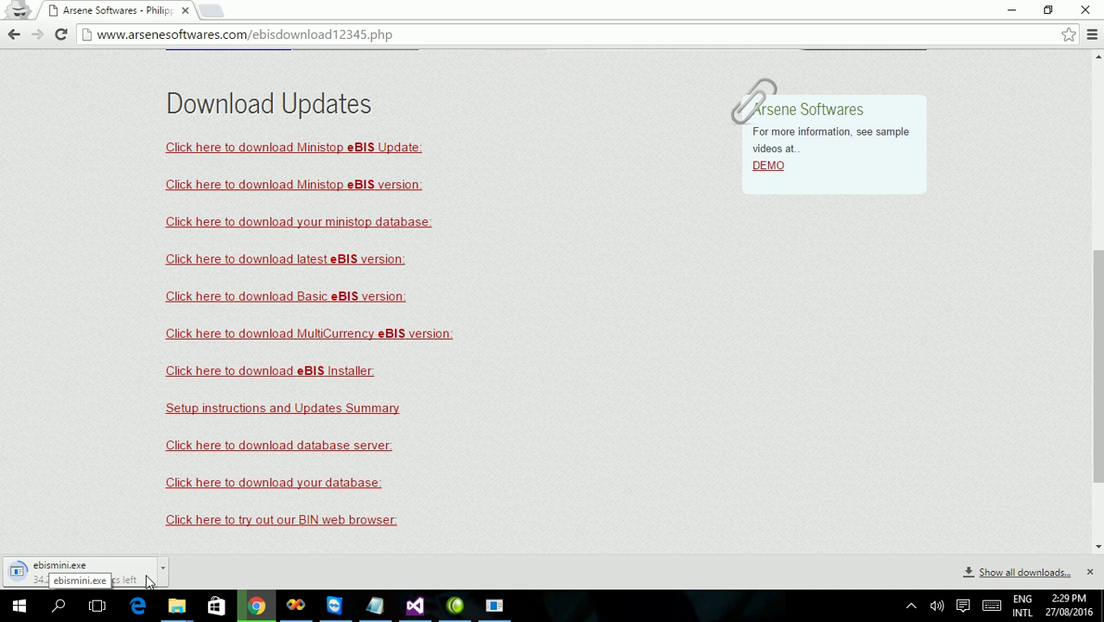
Step: Show the desktop and open the folder containing the program behind the ebismini.exe shortcut
{"action": "right_click", "coordinate": [662, 610]}
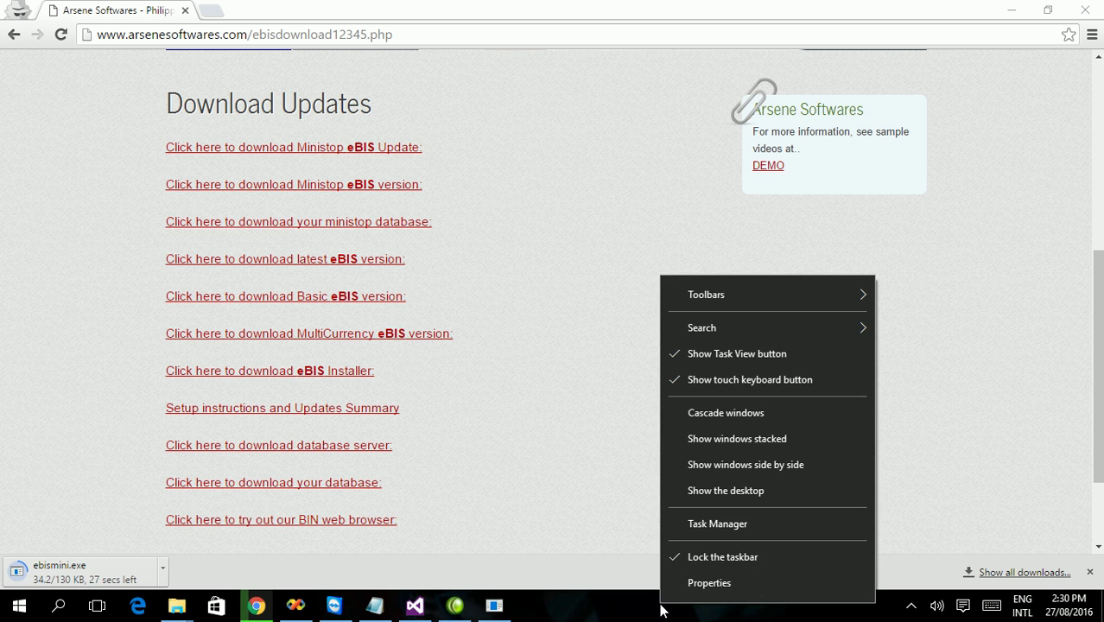
{"action": "left_click", "coordinate": [721, 492]}
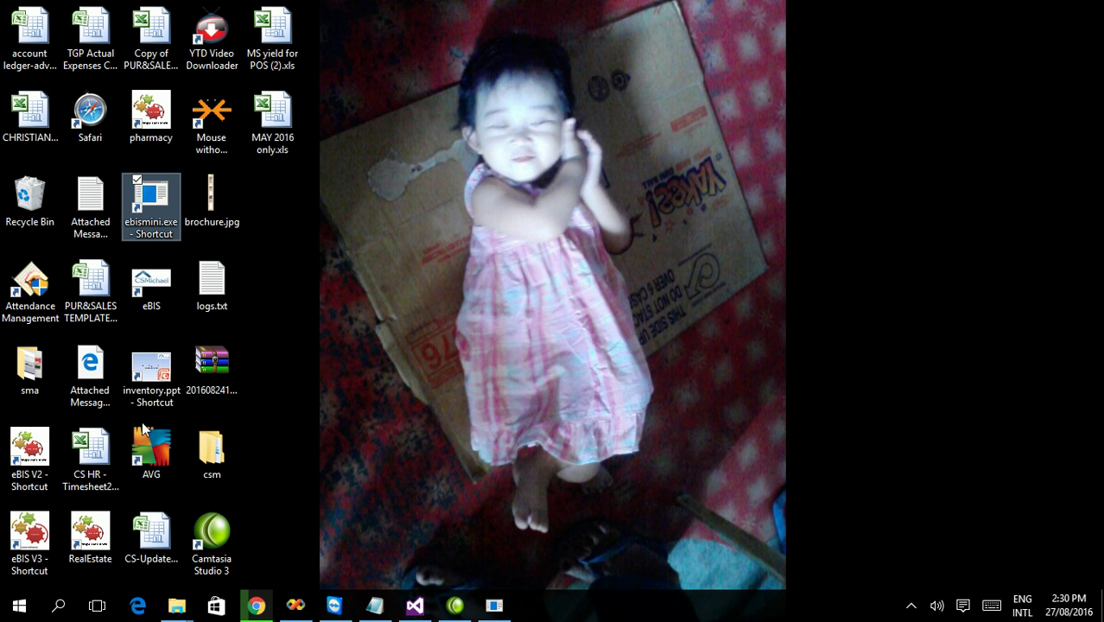
{"action": "double_click", "coordinate": [153, 194]}
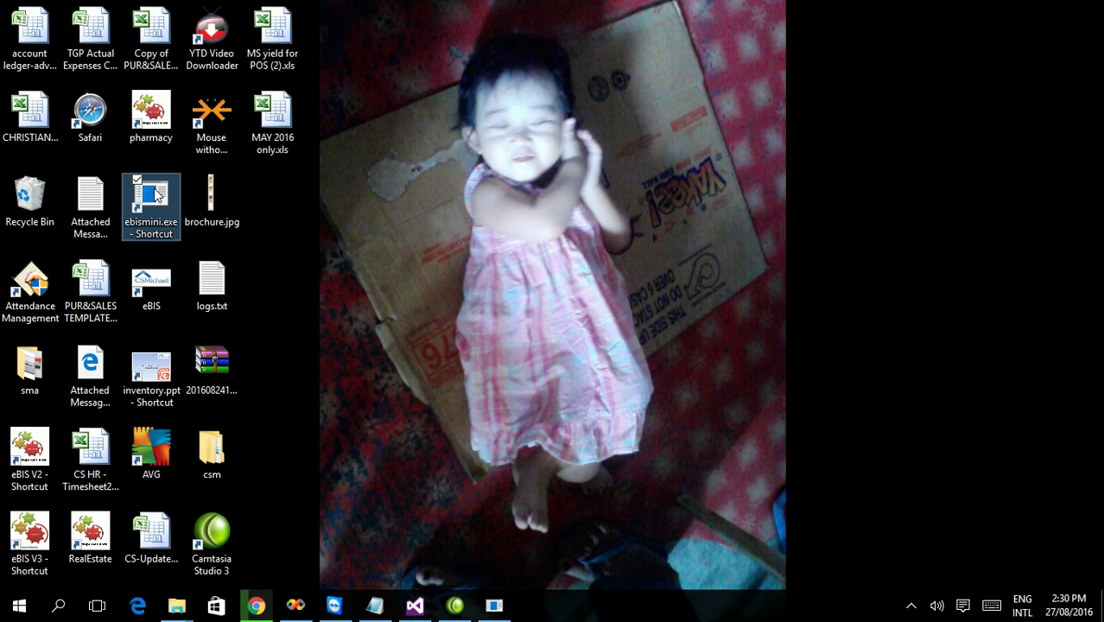
{"action": "right_click", "coordinate": [151, 203]}
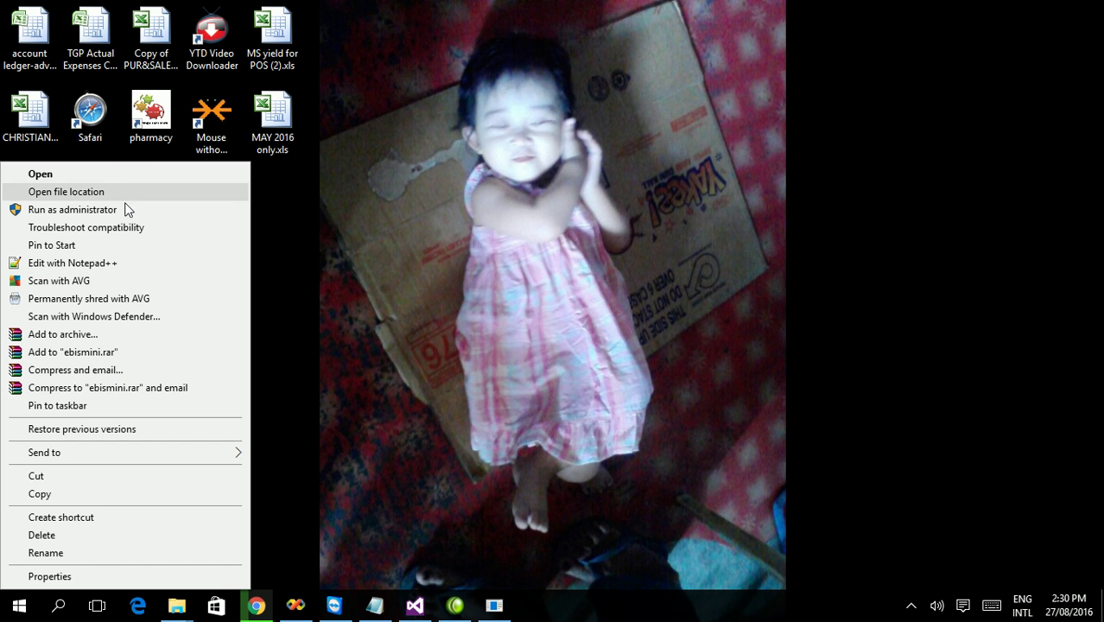
{"action": "left_click", "coordinate": [123, 194]}
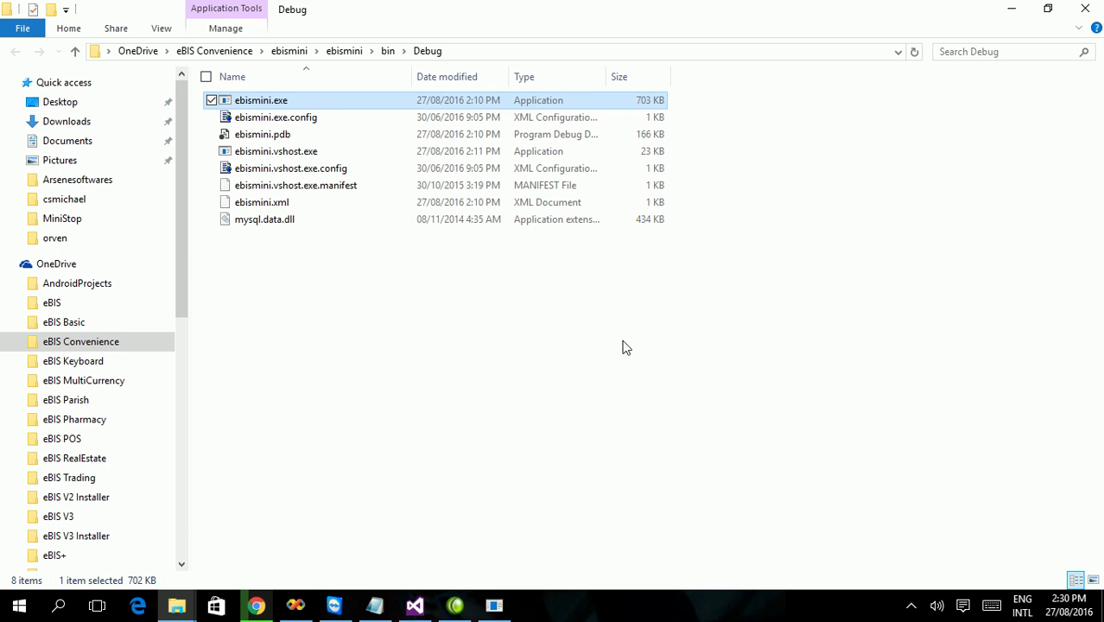
{"action": "right_click", "coordinate": [483, 341]}
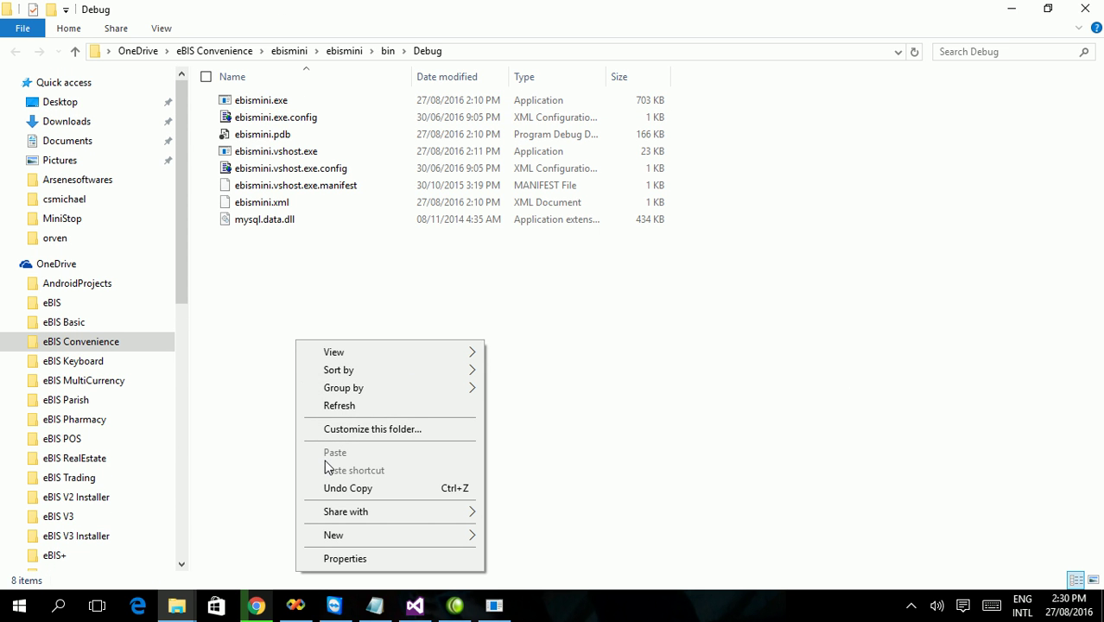
{"action": "left_click", "coordinate": [816, 403]}
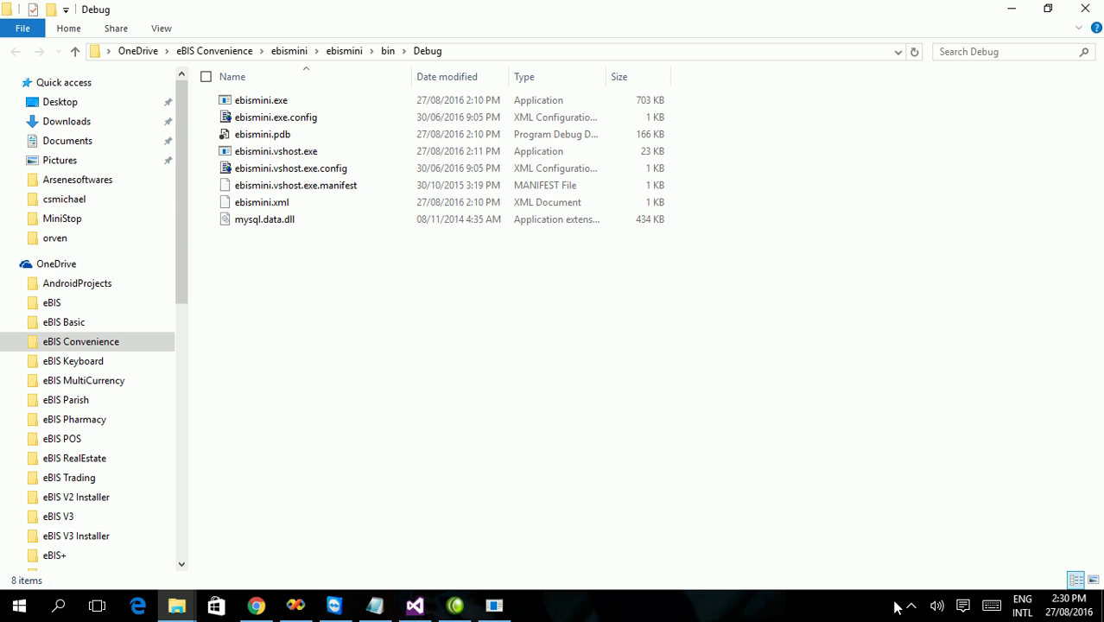